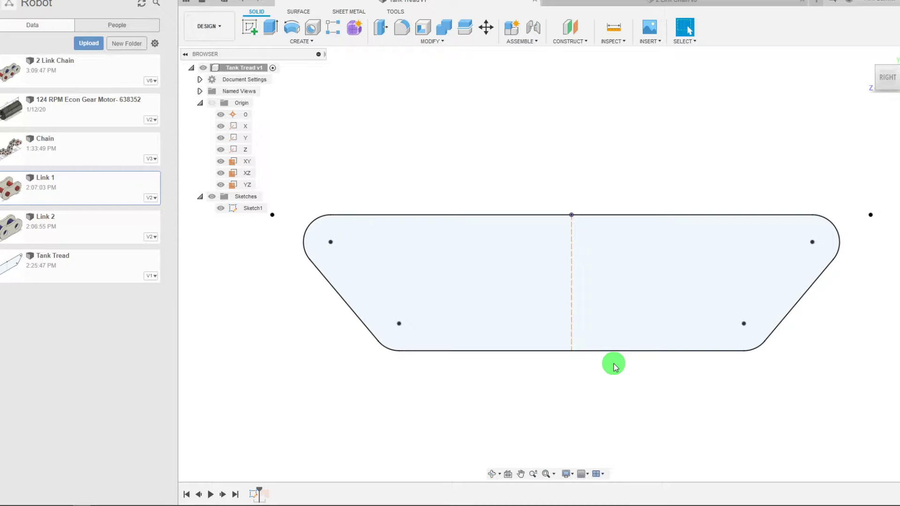
Step: Edit Sketch1 to review its 11.00 width, 2.50 height, R0.50 fillets and 50° angles
scroll(434, 346, down, 1)
scroll(657, 300, up, 1)
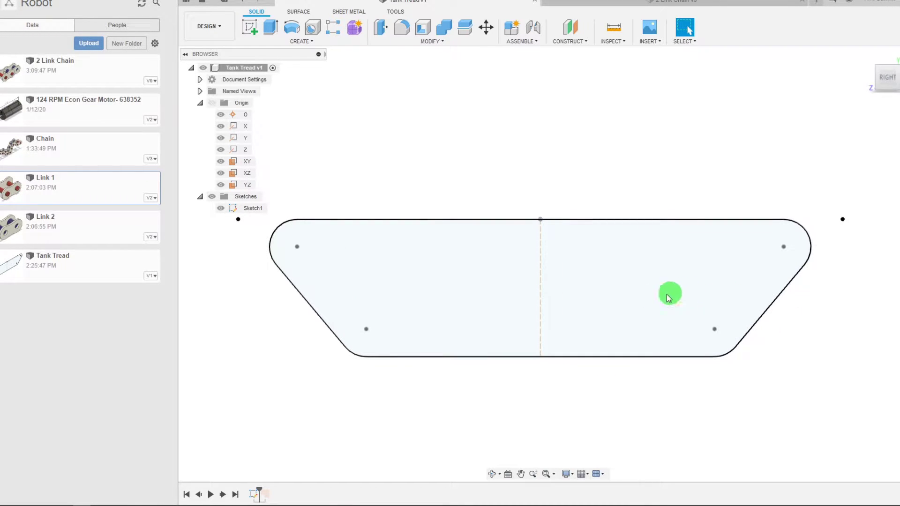
right_click(256, 496)
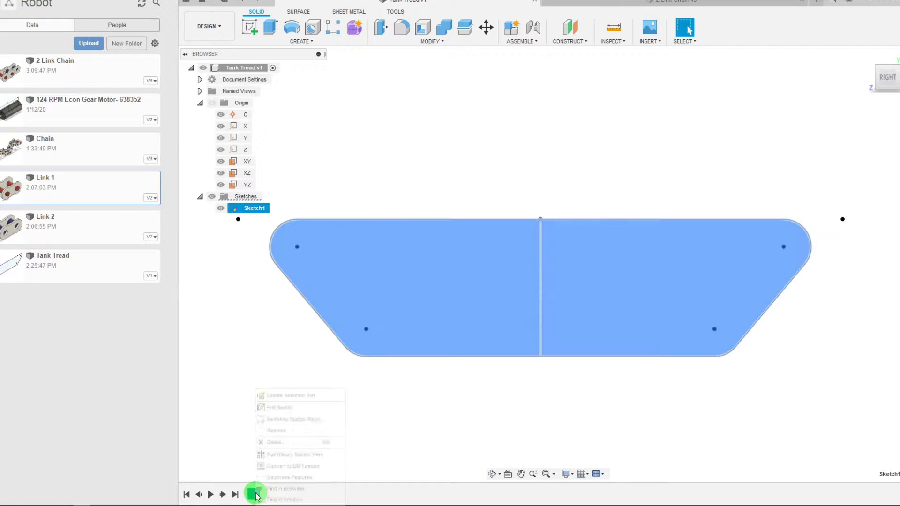
click(295, 408)
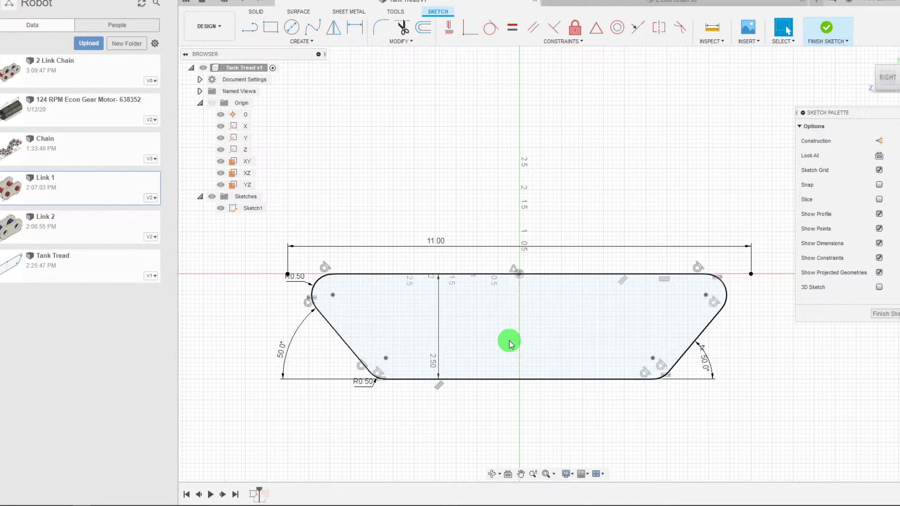
scroll(510, 343, up, 1)
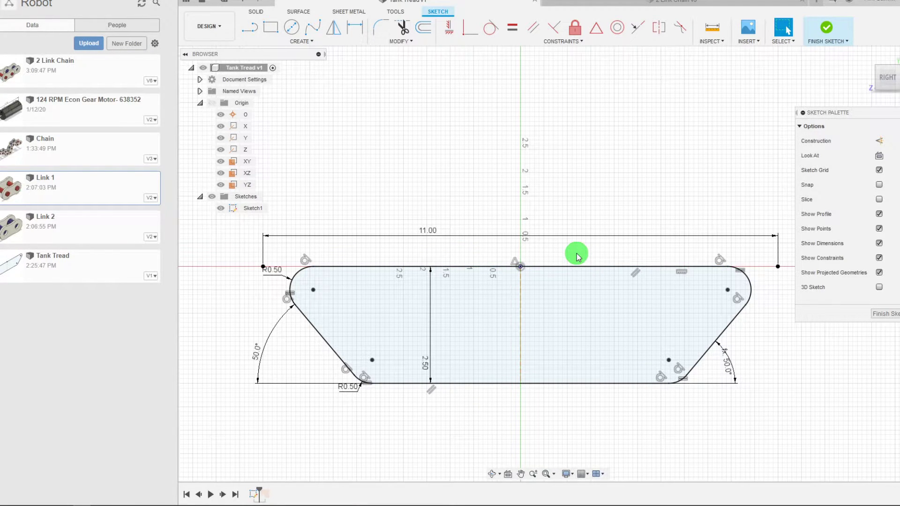
scroll(577, 256, up, 1)
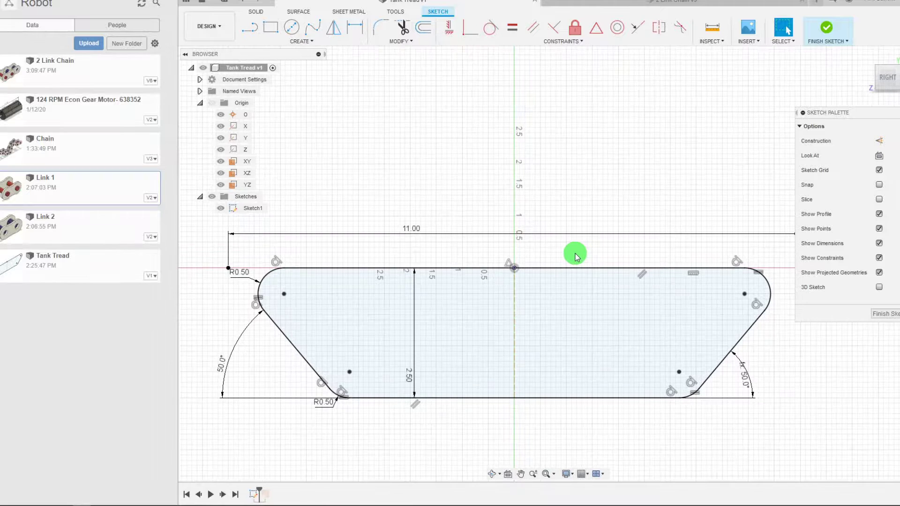
Step: Finish the sketch, orbit the view, and roll the timeline past Extrude to restore Body4
click(828, 31)
scroll(584, 239, down, 1)
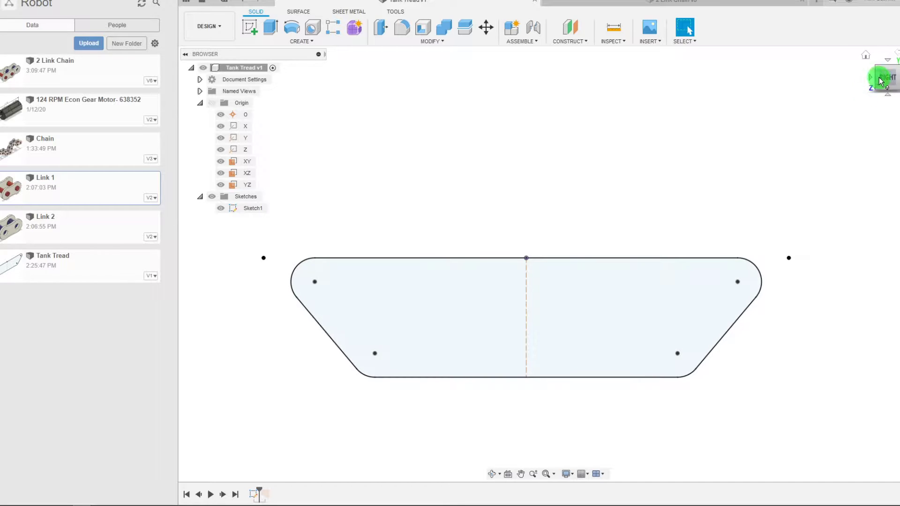
drag(880, 81, 564, 410)
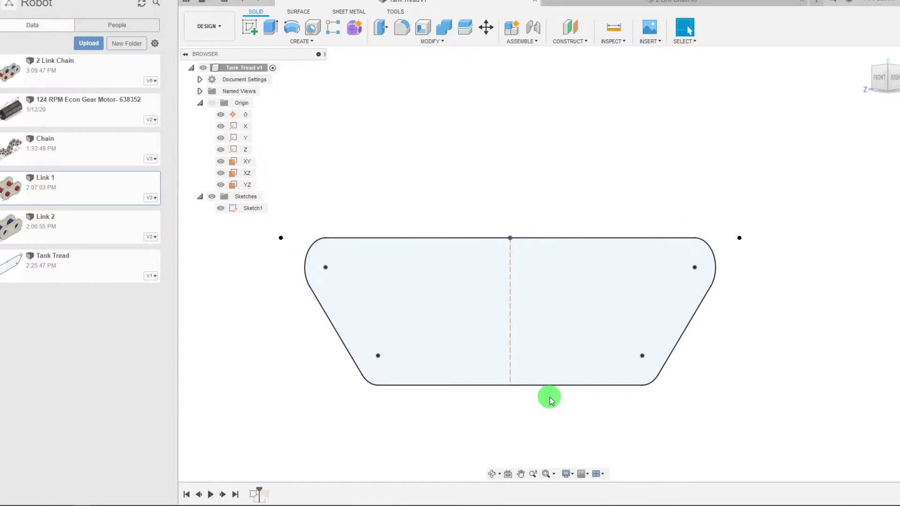
drag(259, 489, 271, 489)
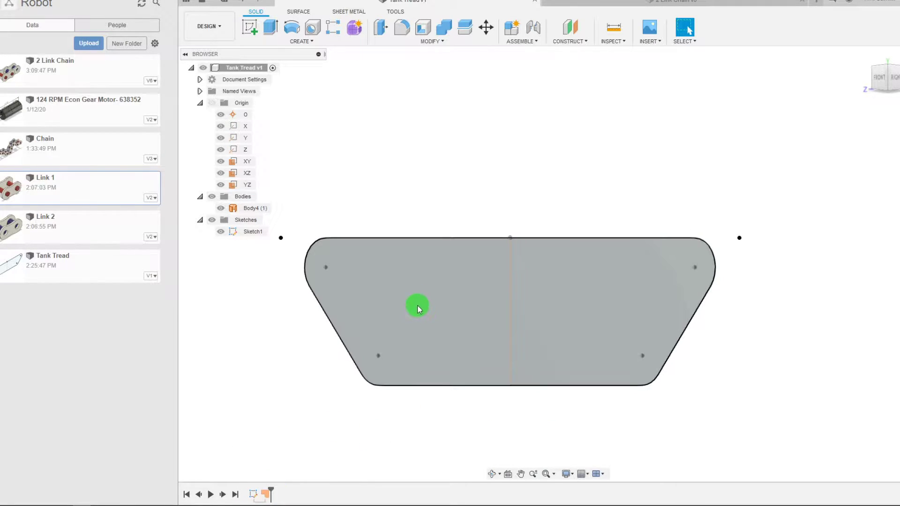
Step: Switch to the Surface tools and view the tread body from the Right
click(297, 13)
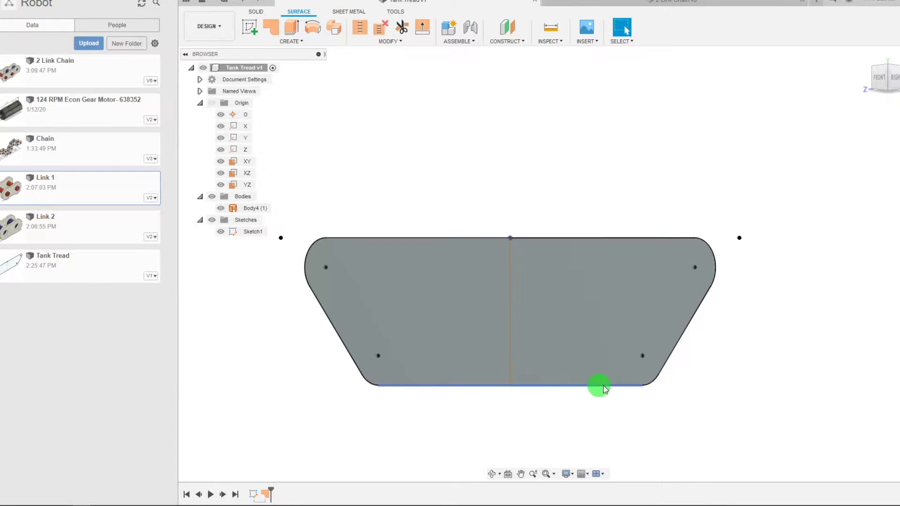
click(883, 86)
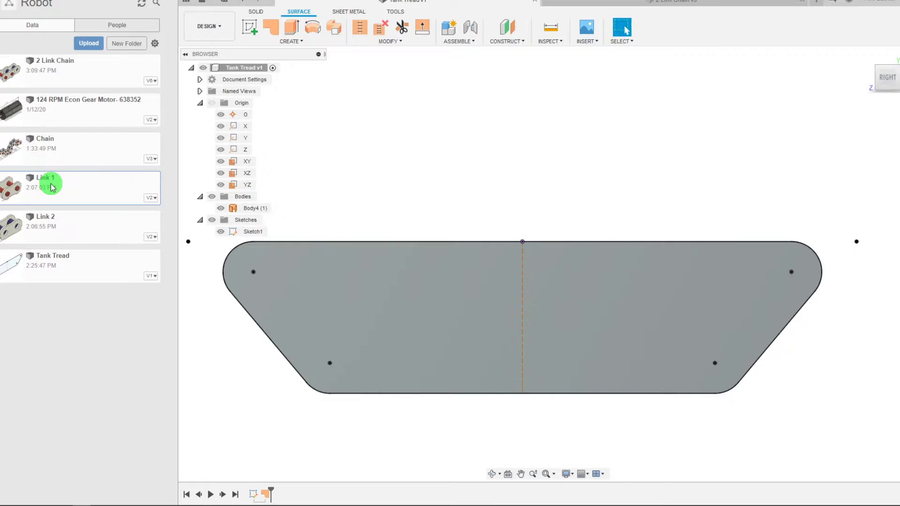
Step: Drag Link 1 into the design and accept its placement on the tread's top edge
drag(52, 189, 505, 201)
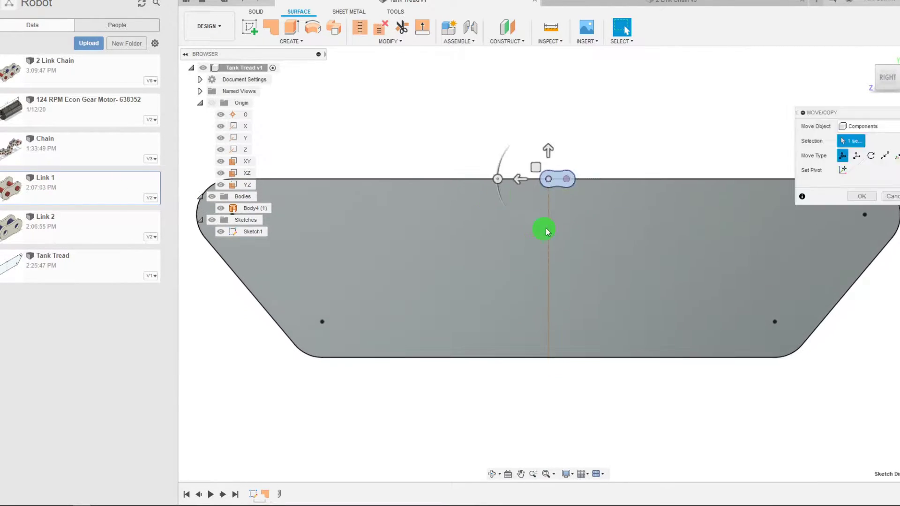
scroll(563, 188, up, 4)
scroll(542, 175, up, 5)
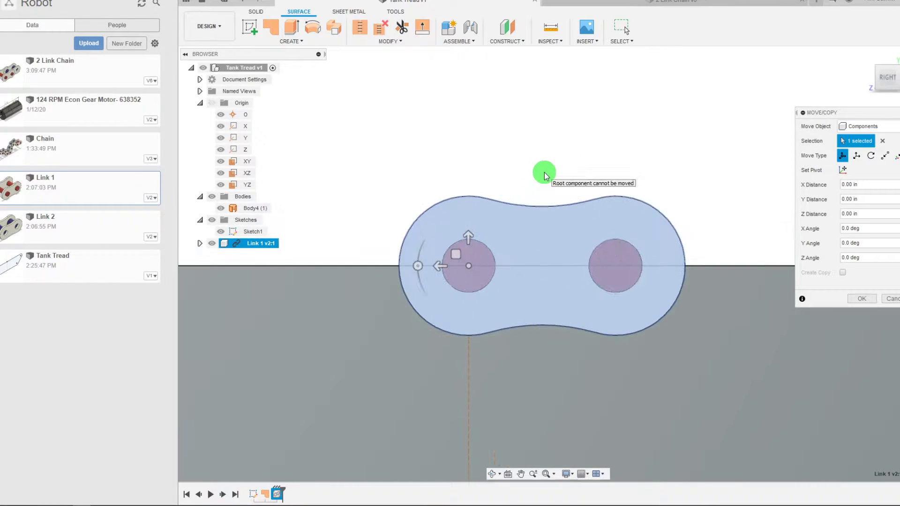
scroll(544, 175, down, 3)
scroll(505, 284, up, 2)
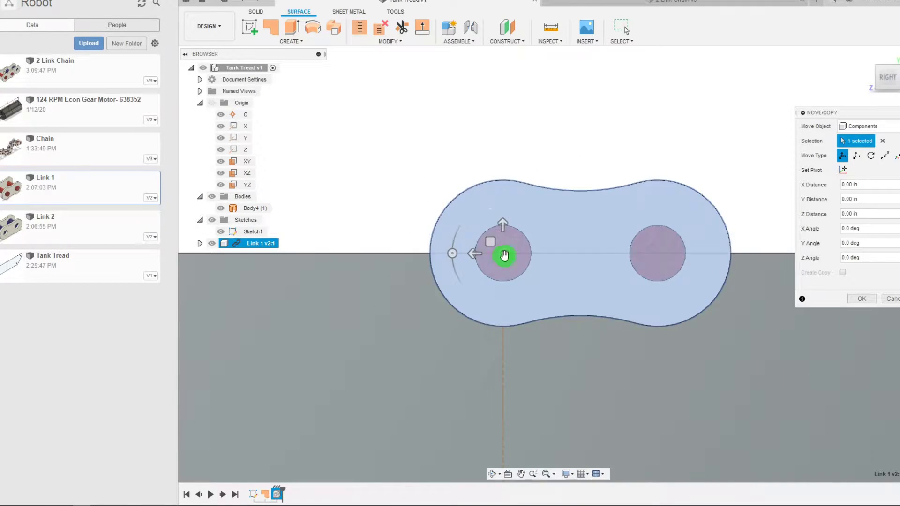
scroll(527, 255, down, 4)
scroll(543, 239, down, 5)
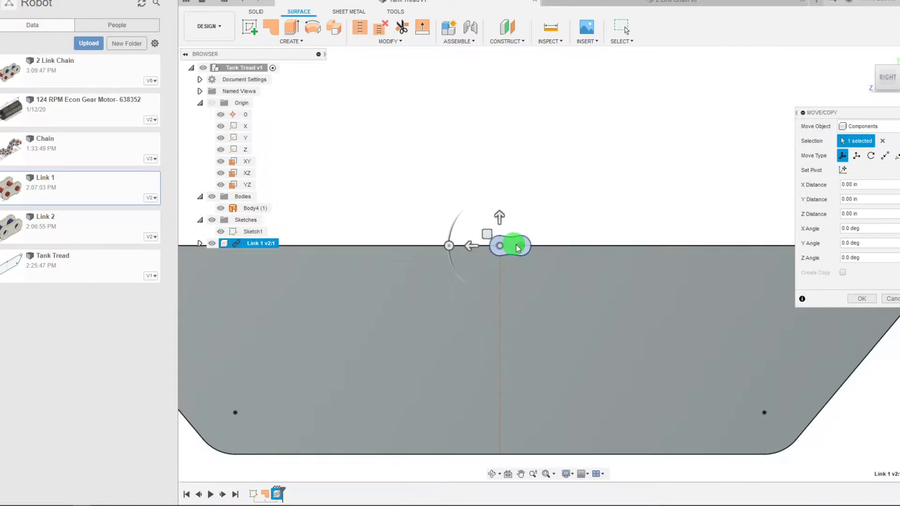
scroll(430, 234, up, 2)
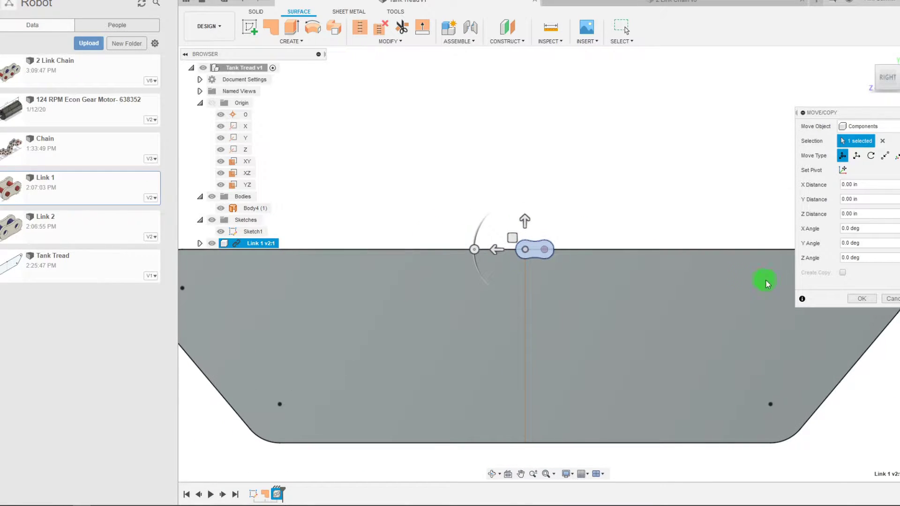
click(847, 299)
Step: Check Link 1 from angled, front and right views
scroll(527, 257, up, 5)
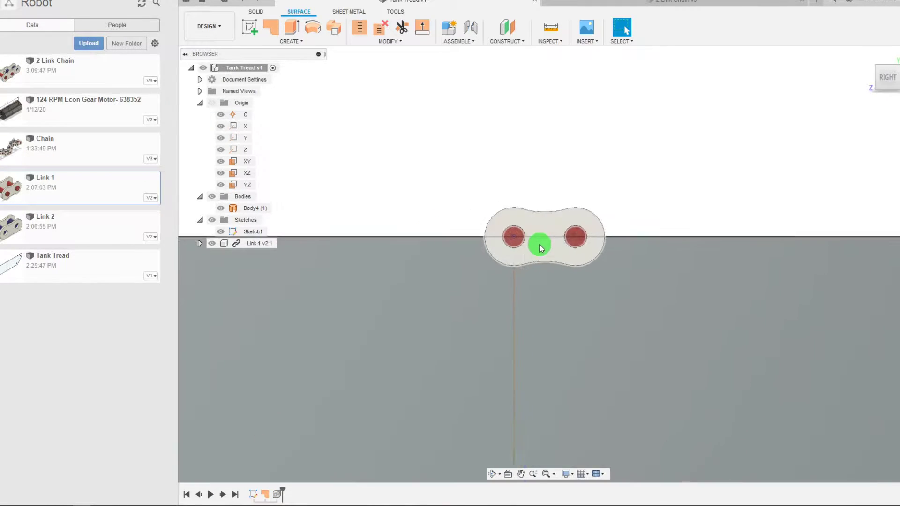
scroll(514, 225, up, 4)
scroll(631, 196, down, 1)
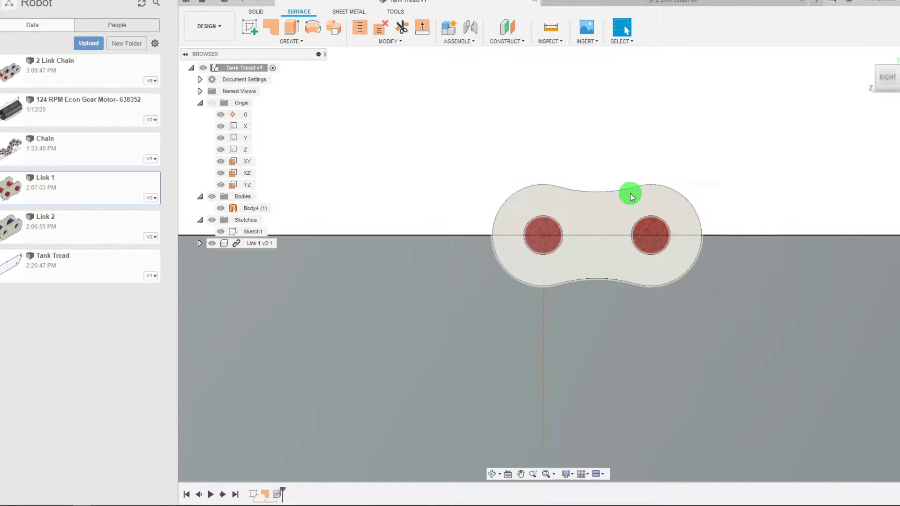
scroll(631, 196, down, 2)
click(879, 77)
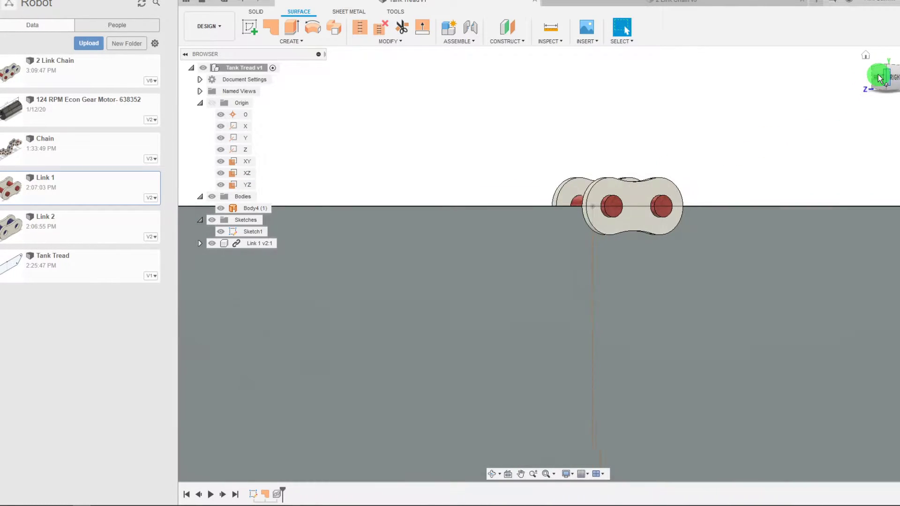
click(877, 77)
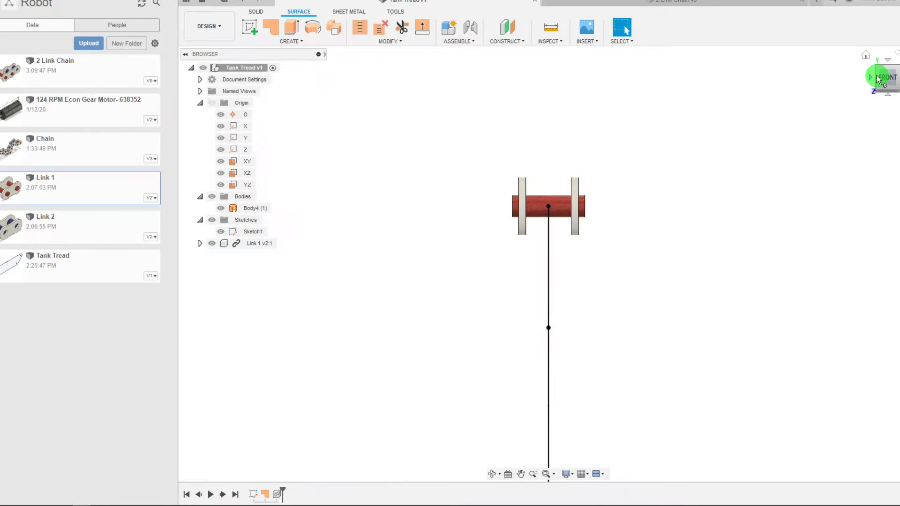
click(896, 79)
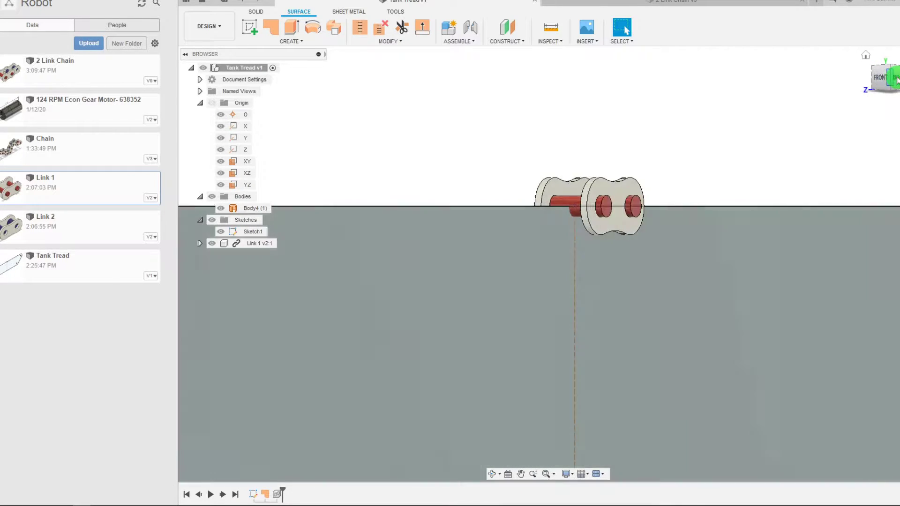
scroll(544, 166, down, 5)
scroll(530, 131, up, 2)
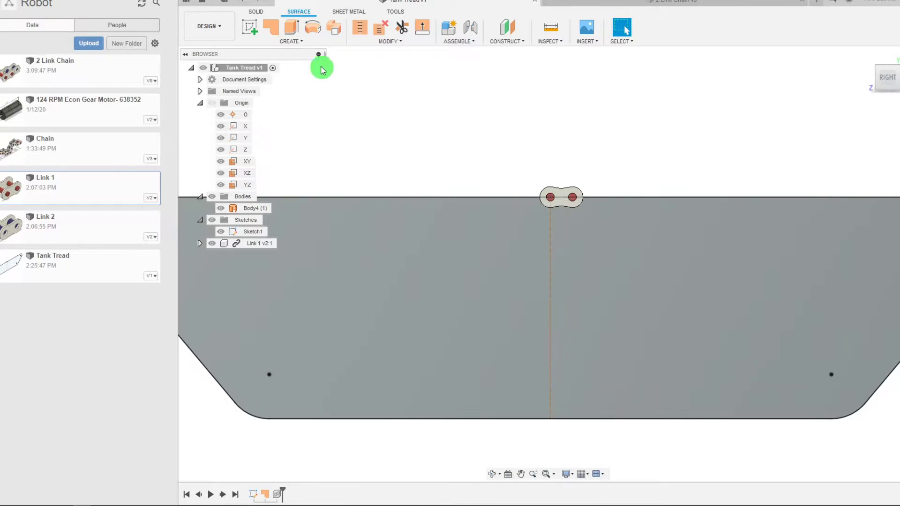
click(302, 42)
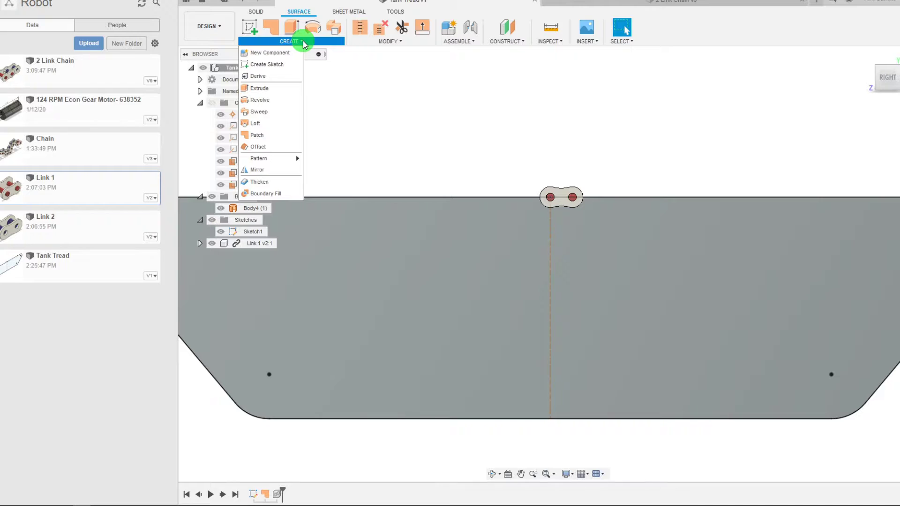
Step: Start a solid Pattern on Path and select Link 1 as the component
click(256, 12)
click(283, 41)
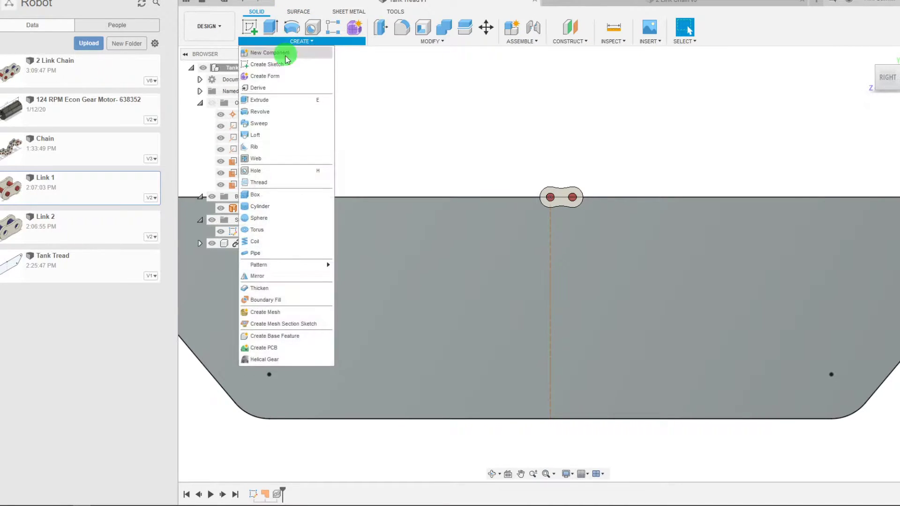
mouse_move(297, 267)
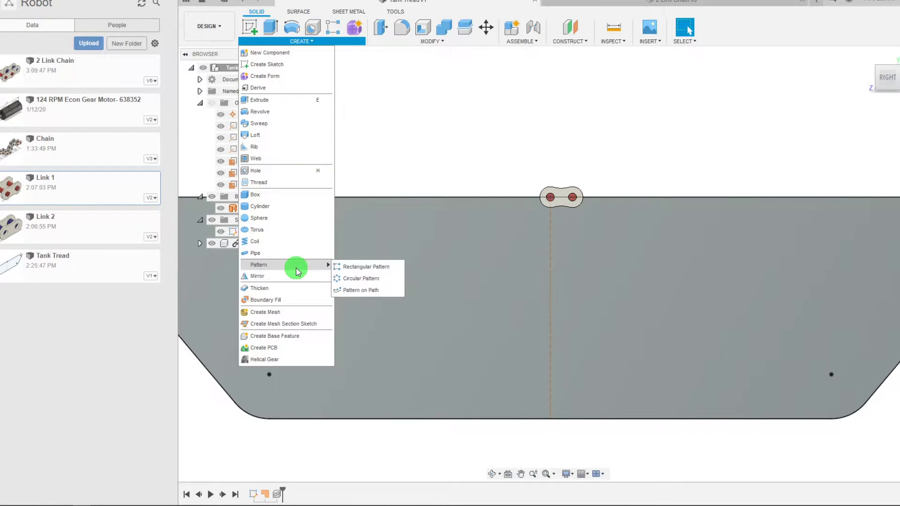
click(350, 291)
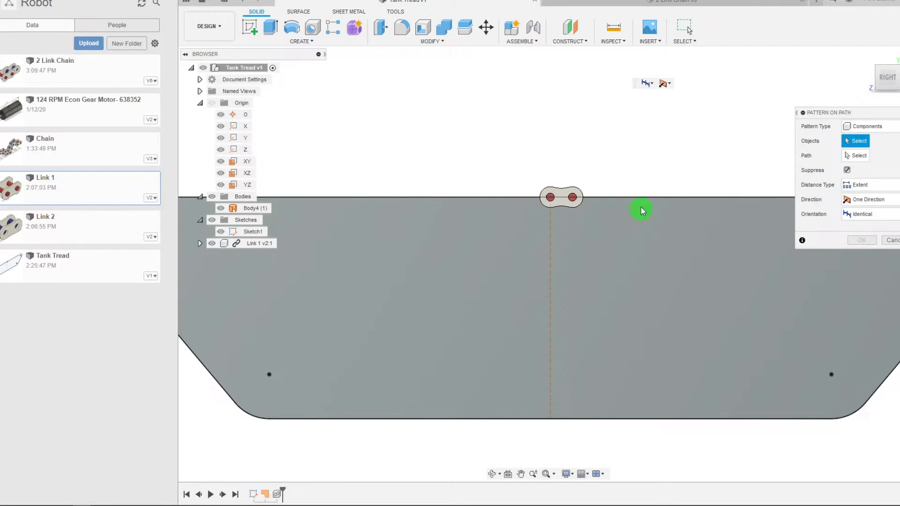
scroll(605, 187, up, 3)
click(532, 214)
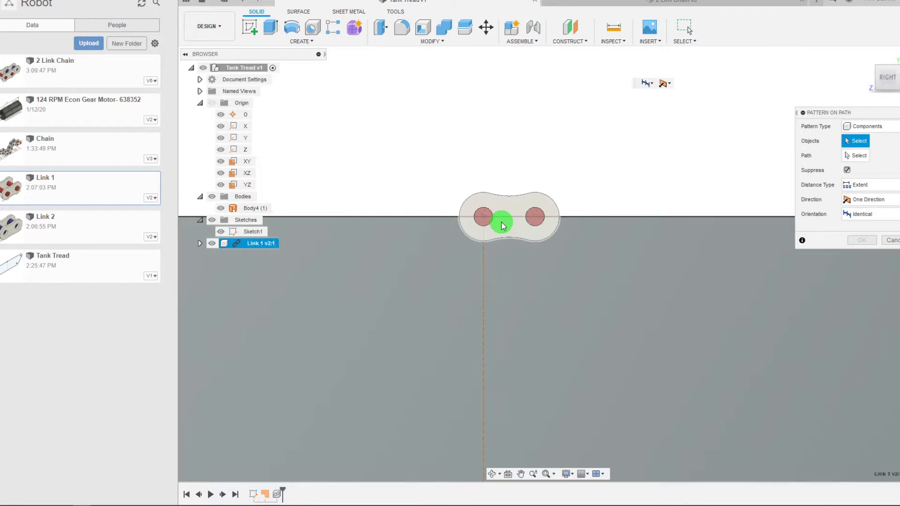
scroll(528, 179, down, 5)
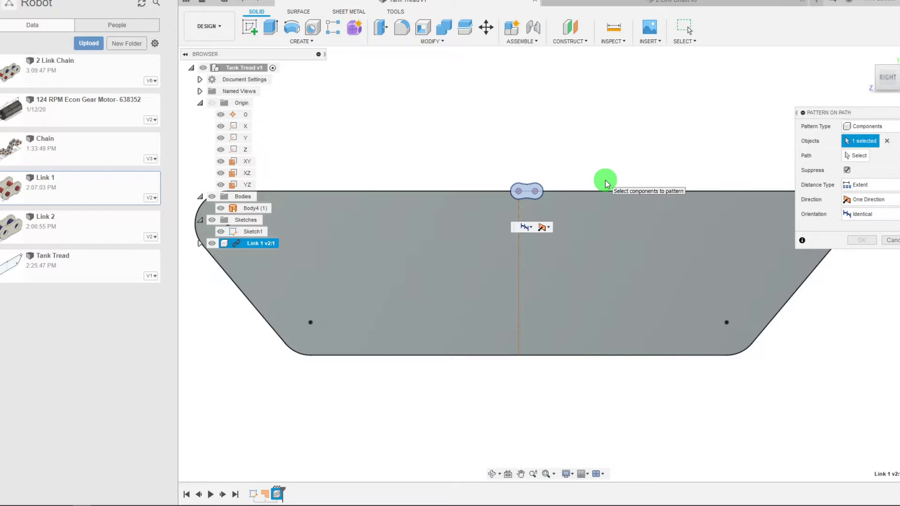
Step: Use the tread outline as the path and drag out the pattern distance
click(856, 156)
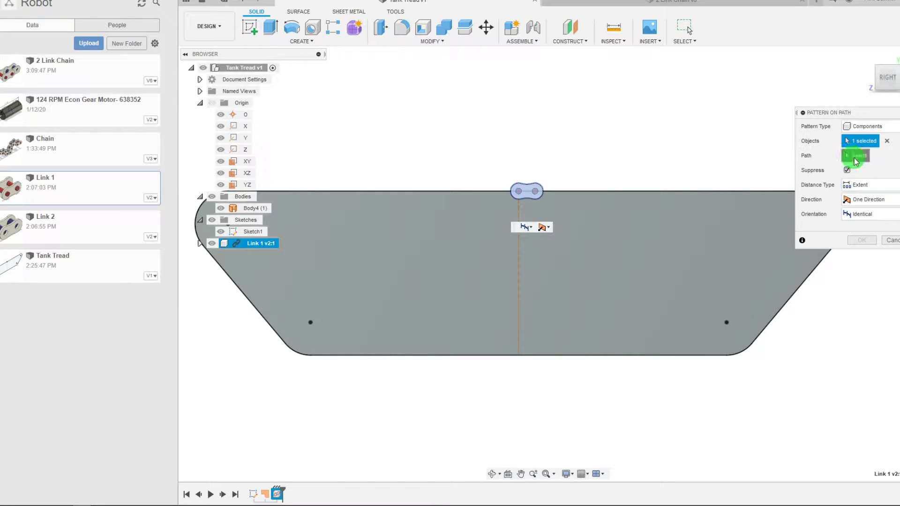
click(691, 197)
scroll(600, 185, up, 3)
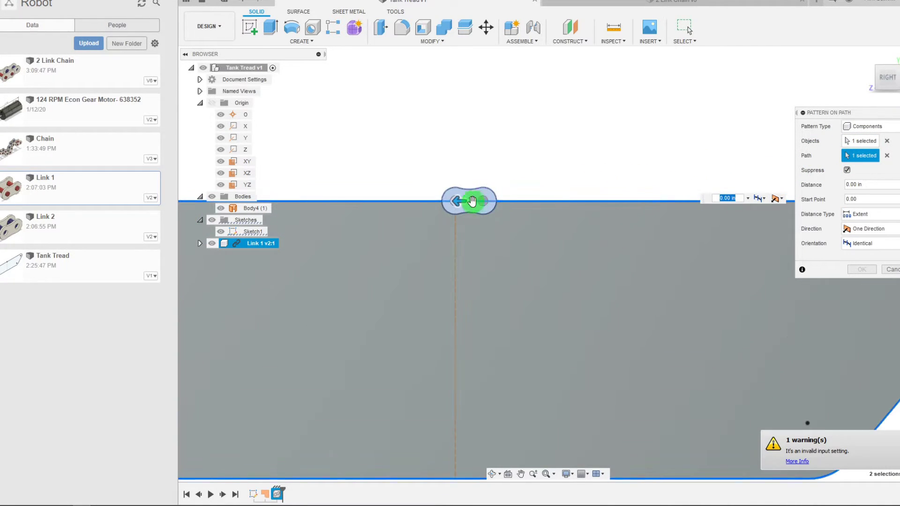
mouse_move(462, 202)
mouse_down()
mouse_move(568, 202)
mouse_move(525, 209)
mouse_move(543, 177)
mouse_move(547, 133)
mouse_move(534, 193)
mouse_move(475, 216)
mouse_move(475, 194)
mouse_up()
scroll(540, 175, down, 3)
scroll(539, 183, up, 3)
scroll(508, 189, up, 3)
scroll(541, 179, down, 2)
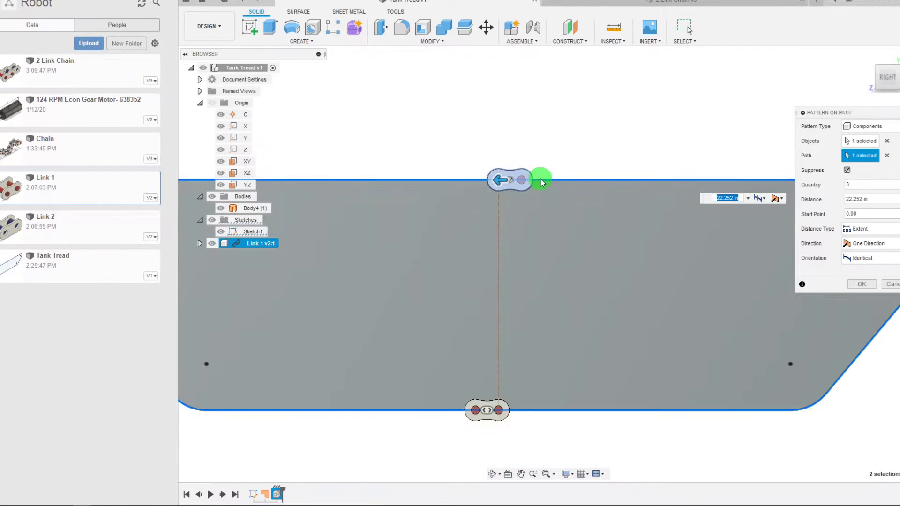
scroll(541, 178, down, 3)
scroll(502, 153, down, 2)
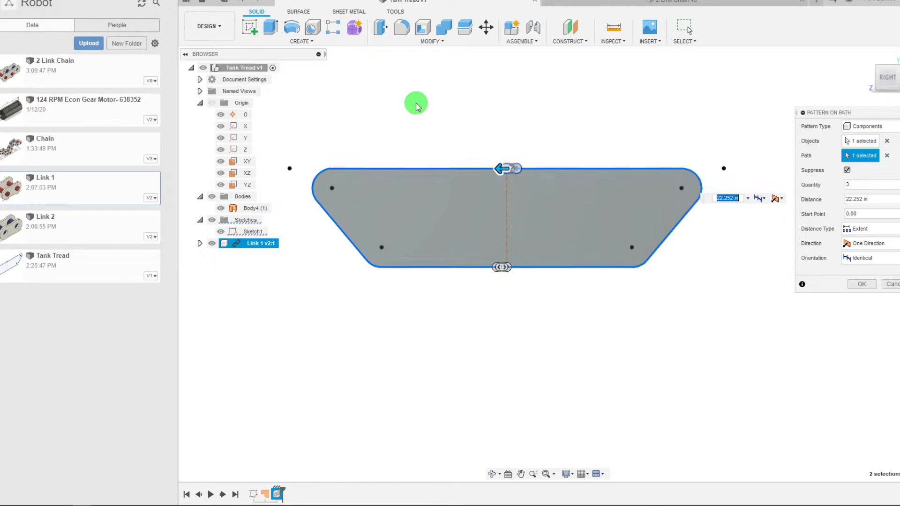
scroll(466, 146, up, 1)
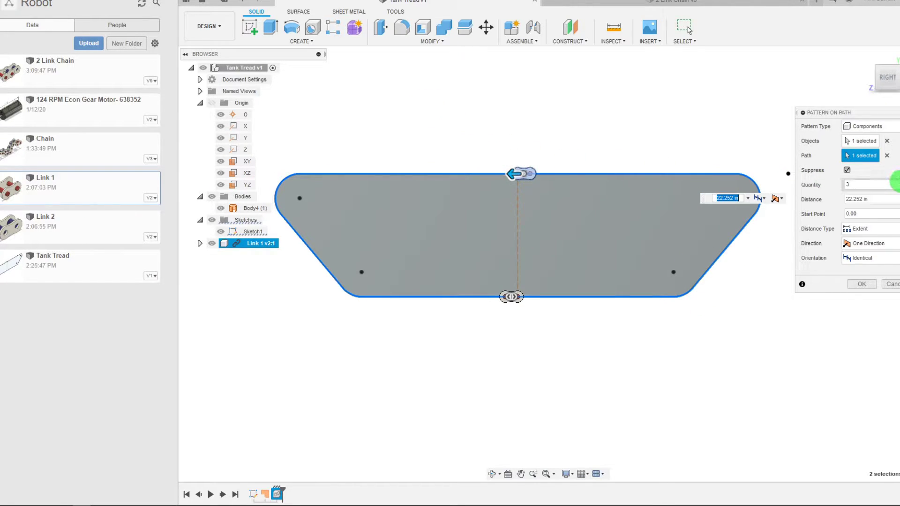
Step: Raise the pattern quantity to 12 links
click(896, 182)
click(897, 182)
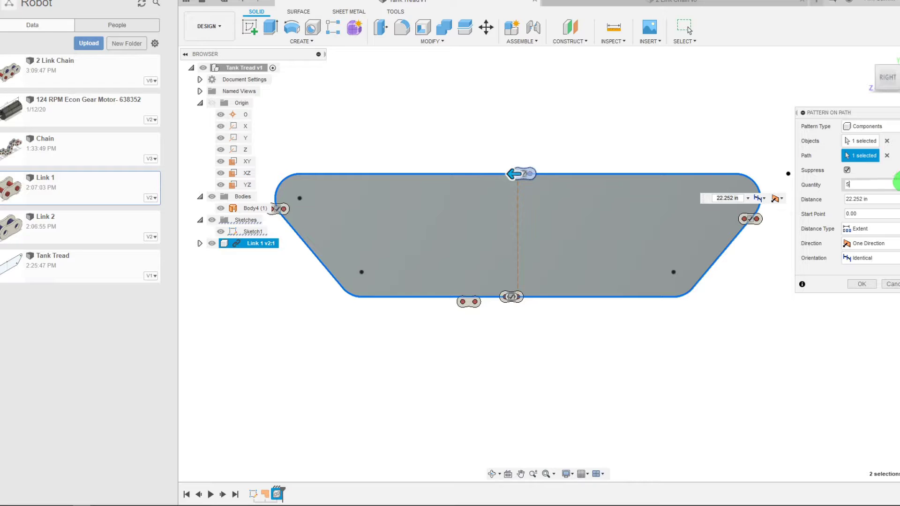
click(896, 182)
click(896, 182)
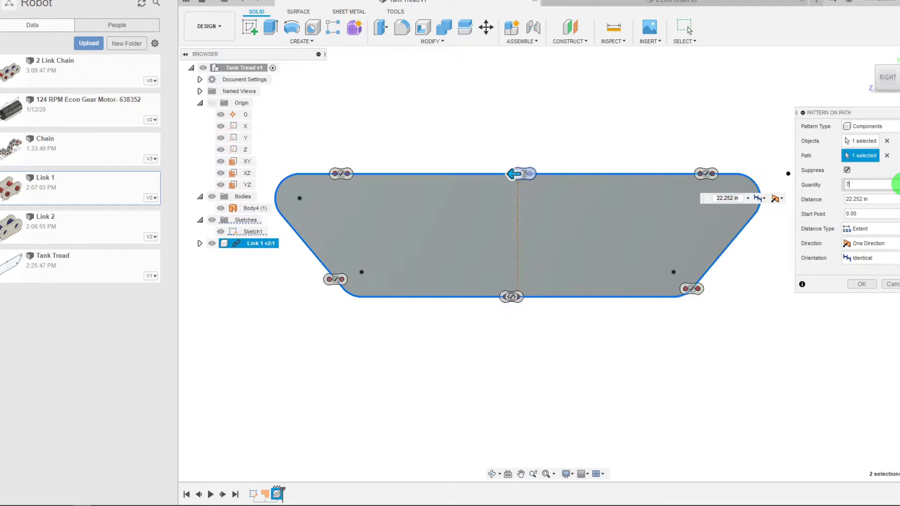
click(897, 182)
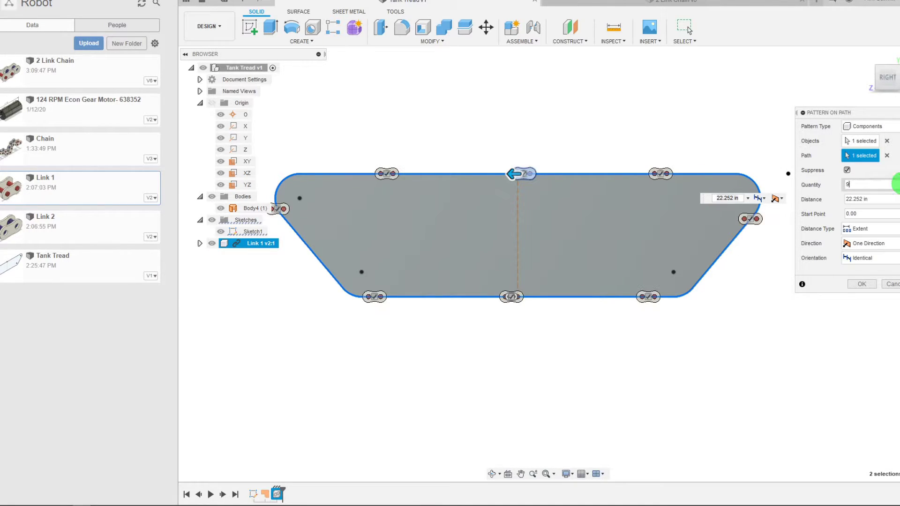
click(897, 183)
click(896, 182)
click(897, 182)
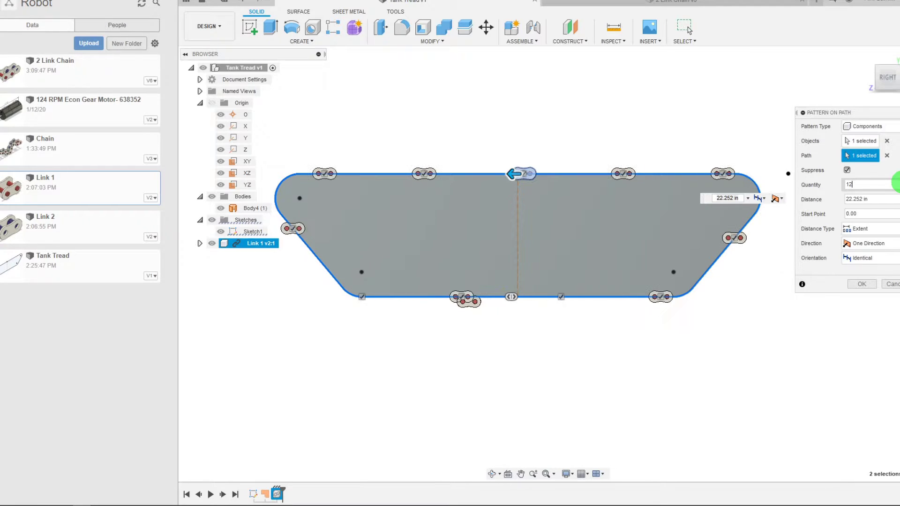
scroll(749, 238, up, 5)
scroll(749, 237, up, 4)
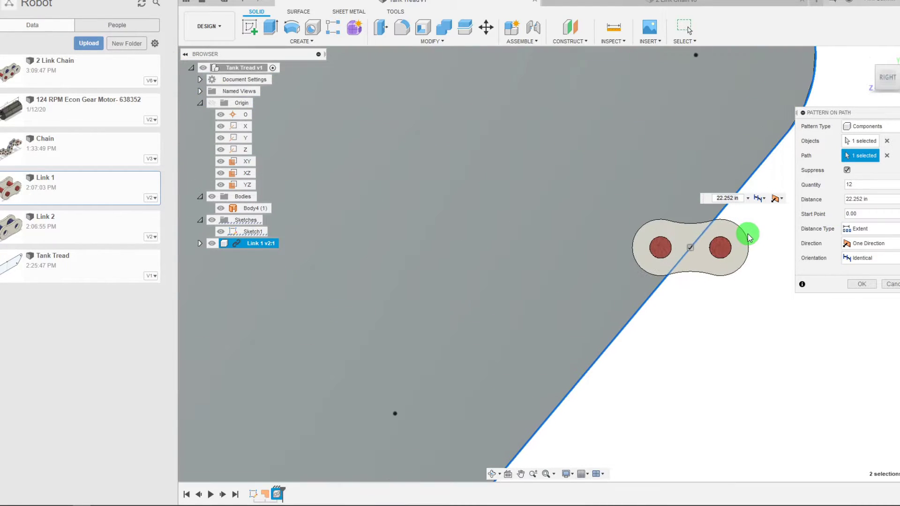
scroll(750, 261, down, 3)
scroll(749, 257, down, 2)
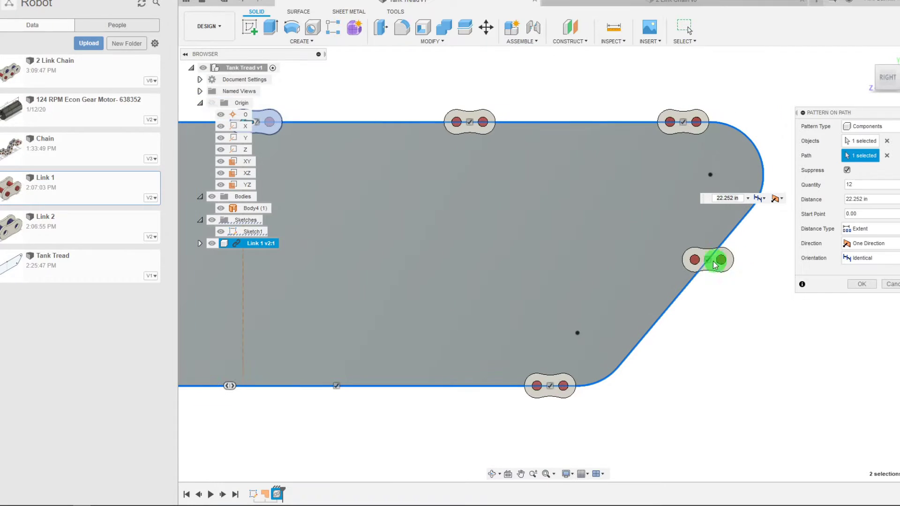
scroll(736, 234, up, 1)
scroll(728, 234, down, 3)
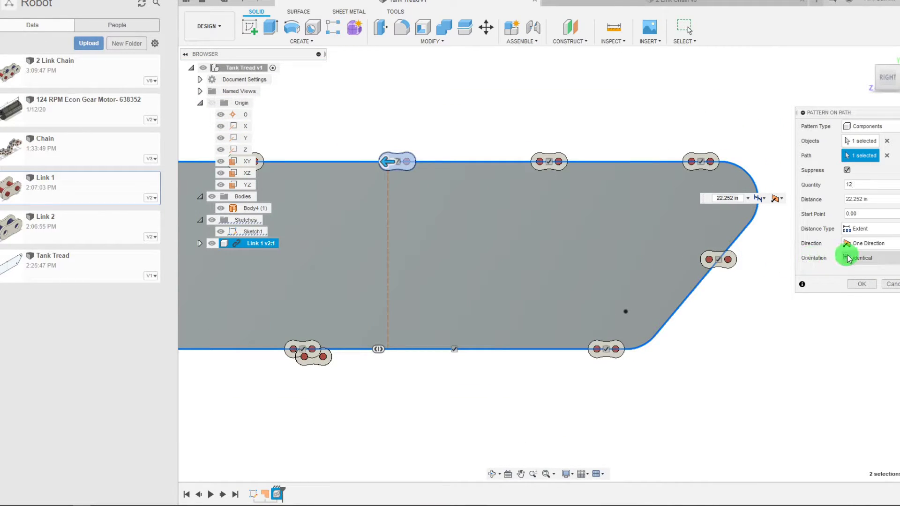
Step: Set the pattern orientation to Path Direction
click(851, 258)
click(856, 284)
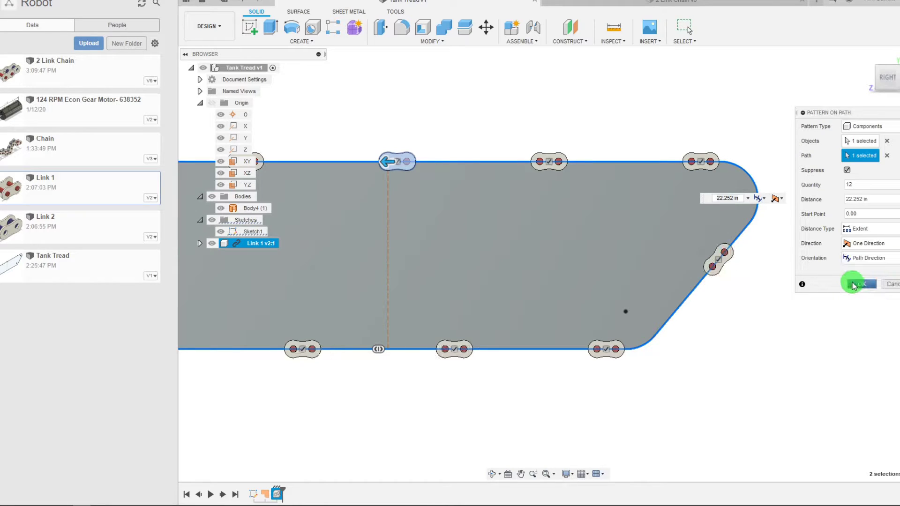
scroll(748, 296, down, 3)
scroll(305, 288, up, 3)
scroll(597, 267, down, 3)
scroll(770, 271, up, 3)
Step: Increase the quantity to 32 links spaced around the tread over 22.252 in
click(897, 185)
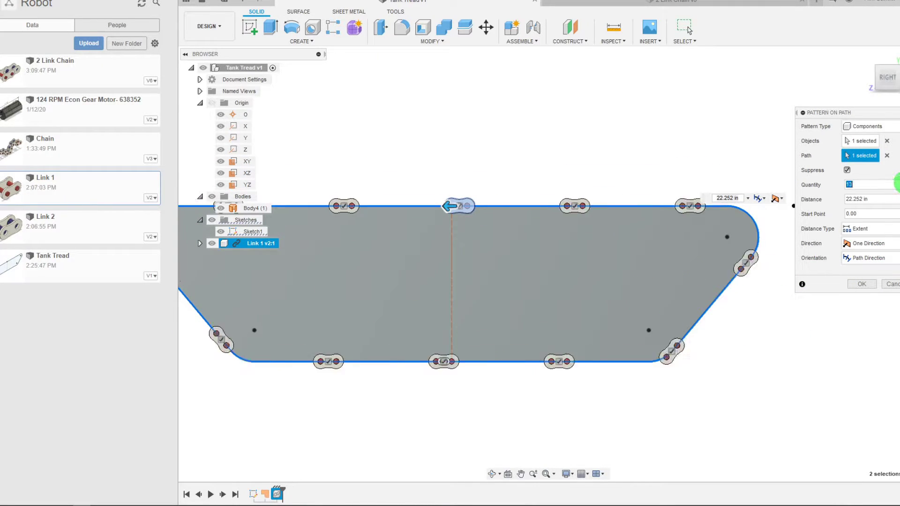
click(897, 184)
click(897, 185)
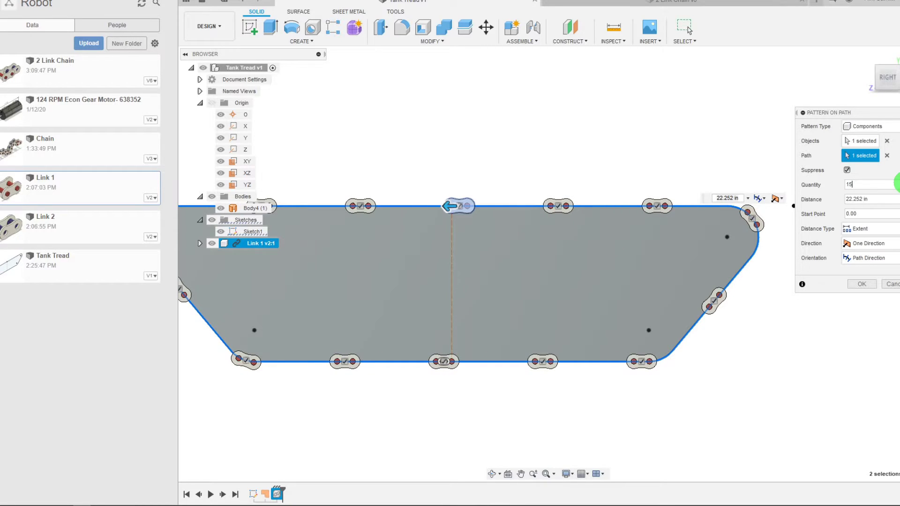
click(897, 185)
click(897, 184)
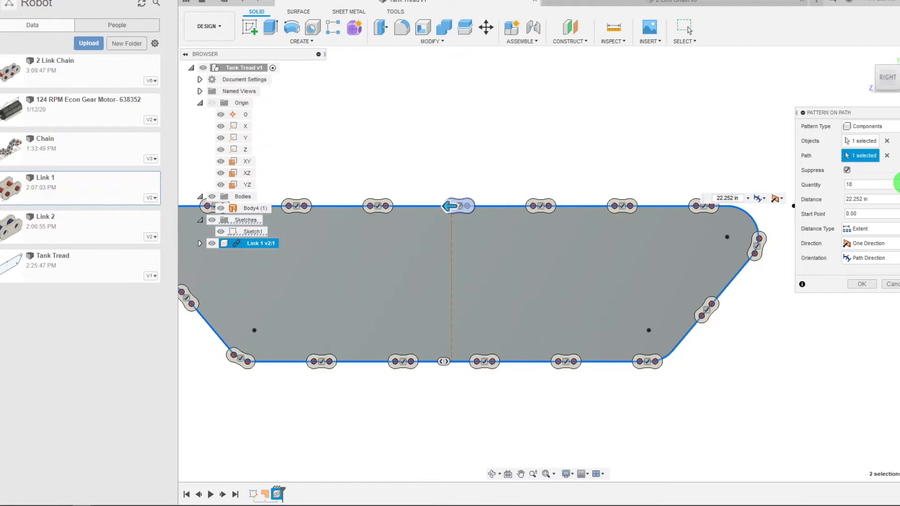
click(896, 184)
click(896, 185)
click(897, 185)
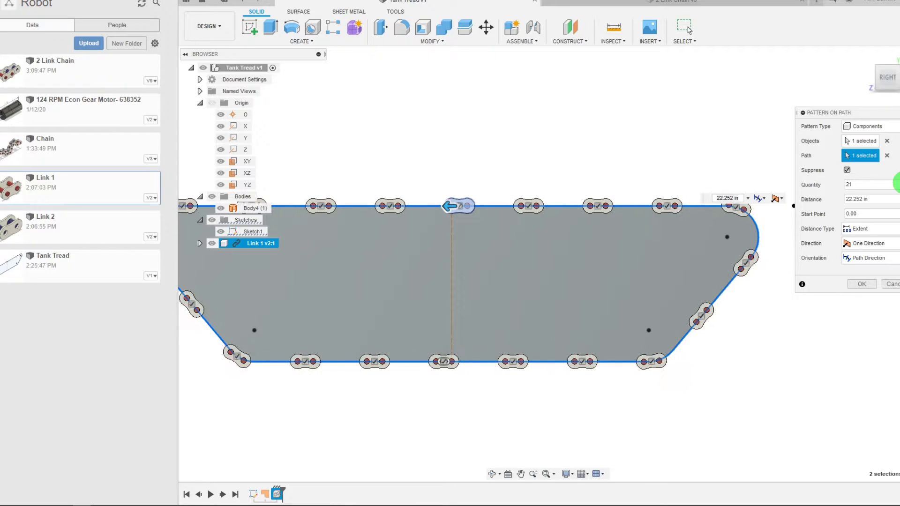
click(897, 184)
click(897, 185)
click(897, 185)
click(897, 185)
click(897, 184)
click(897, 184)
click(897, 184)
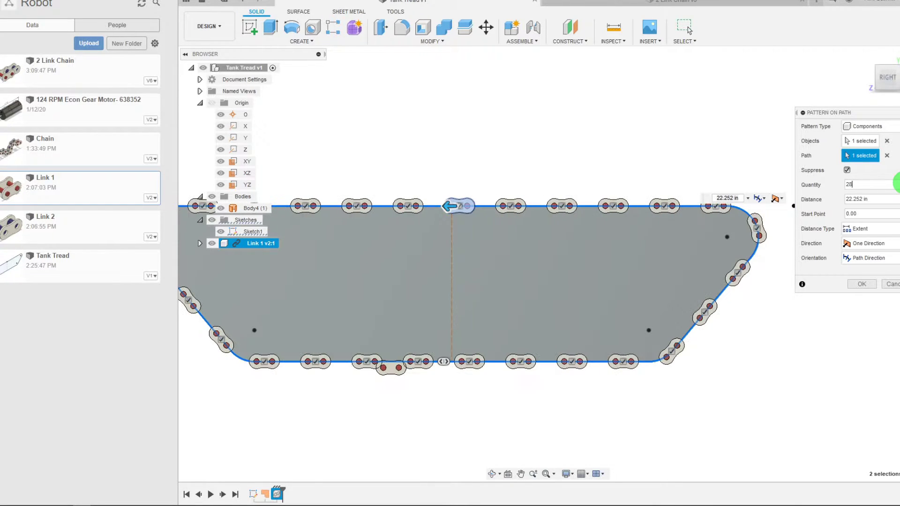
click(896, 184)
click(897, 184)
click(897, 185)
scroll(502, 188, up, 5)
scroll(511, 216, up, 2)
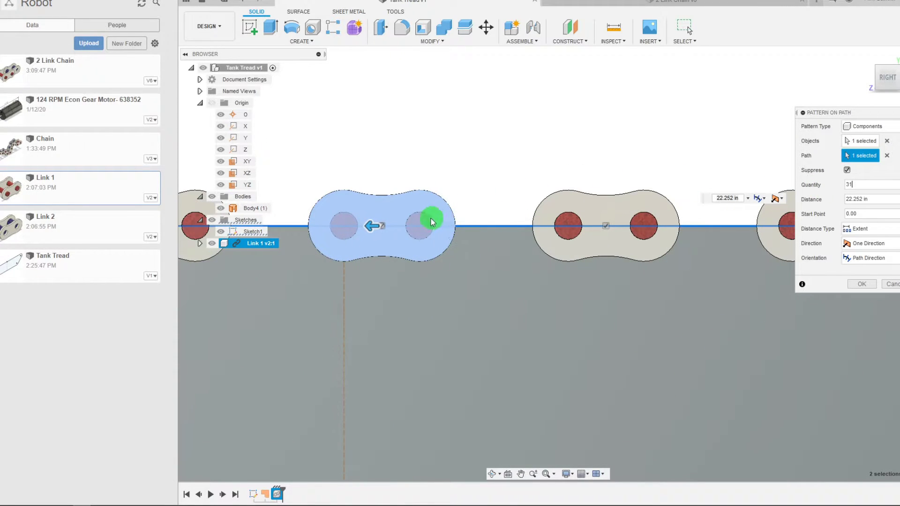
scroll(534, 236, down, 3)
scroll(519, 240, up, 2)
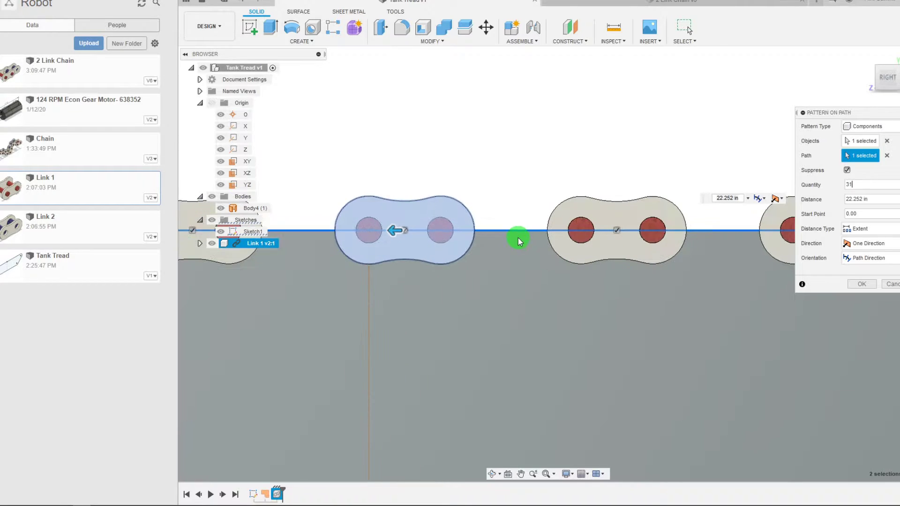
click(889, 70)
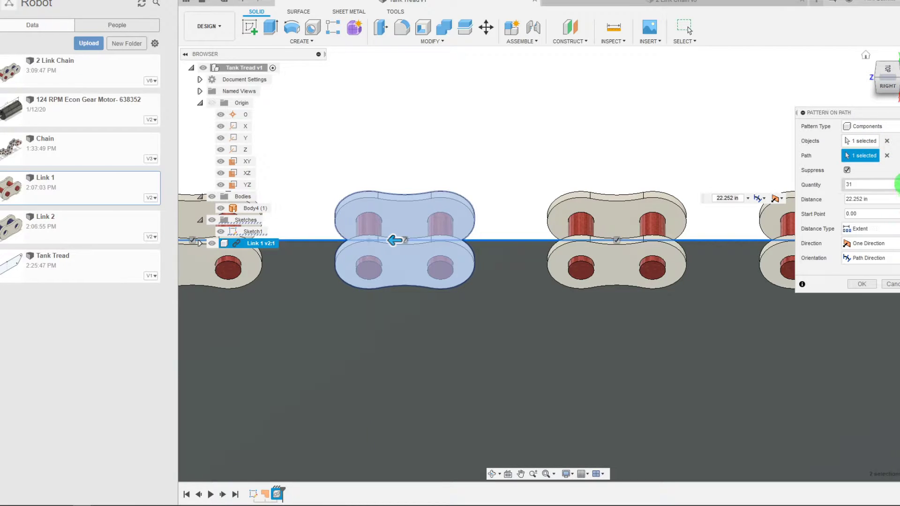
Step: Commit the 32-link path pattern
click(862, 284)
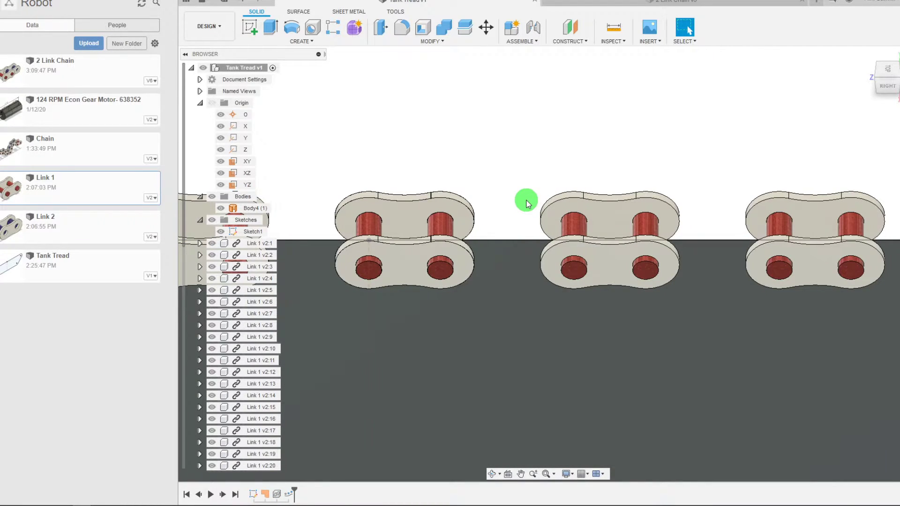
key(m)
click(868, 241)
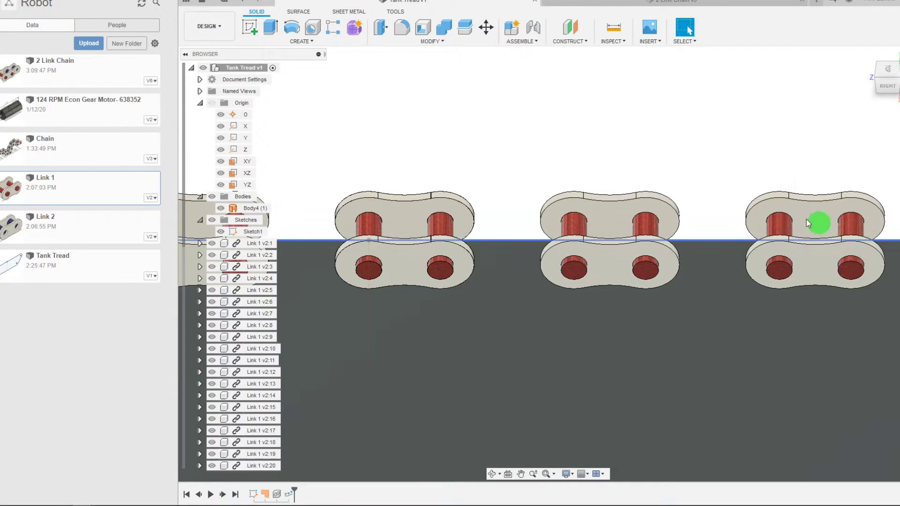
Step: Measure the 0.468 in gap between two adjacent link pins
click(394, 14)
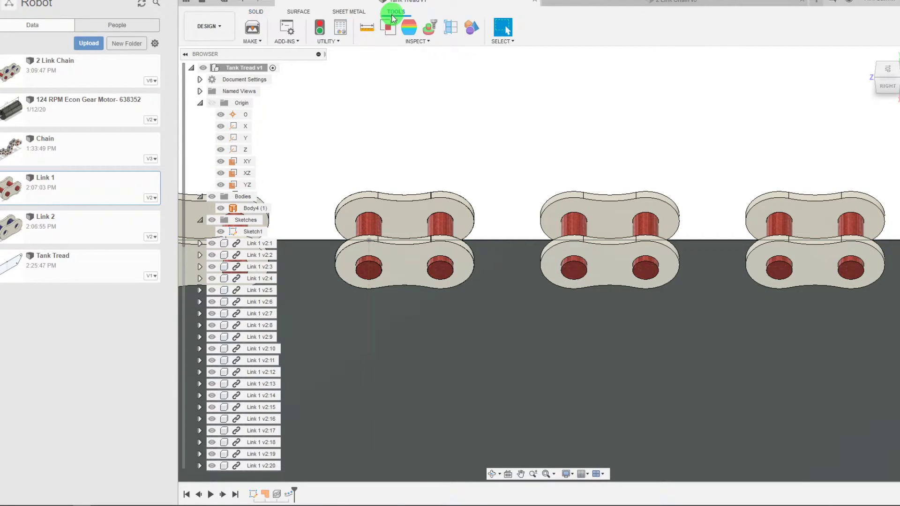
click(368, 28)
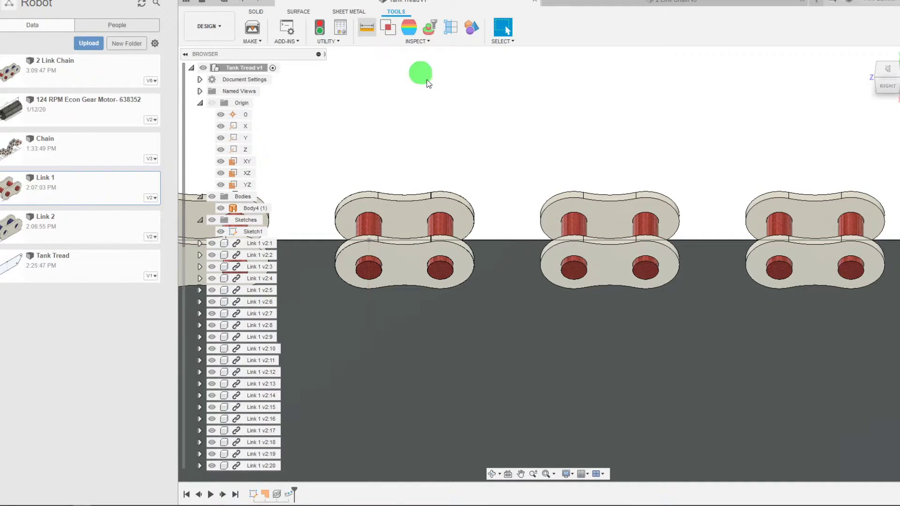
click(576, 233)
click(445, 229)
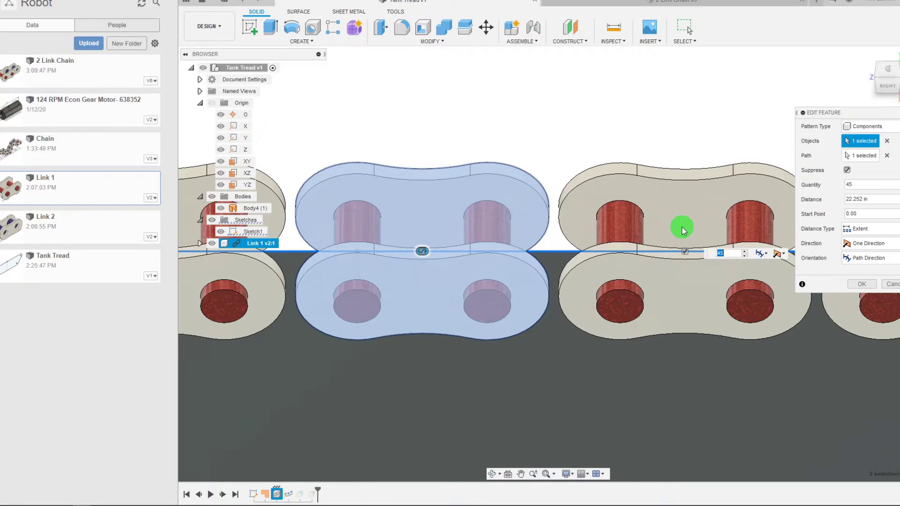
Step: Commit the 45-link pattern and measure the 0.255 in offset to Axis7
click(863, 285)
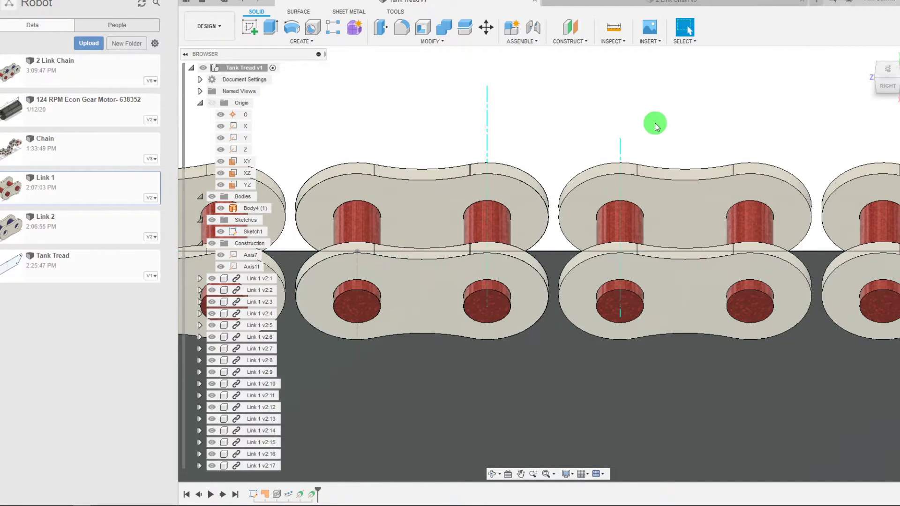
click(613, 27)
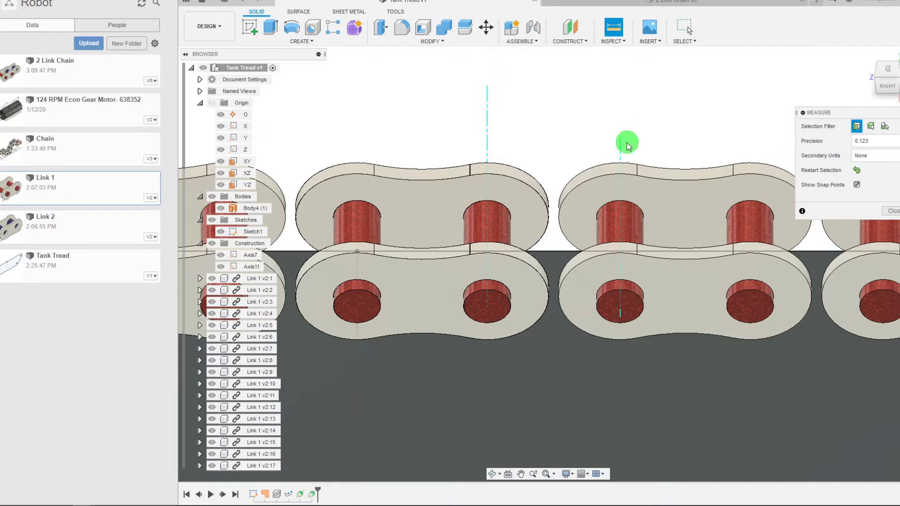
click(620, 150)
click(486, 141)
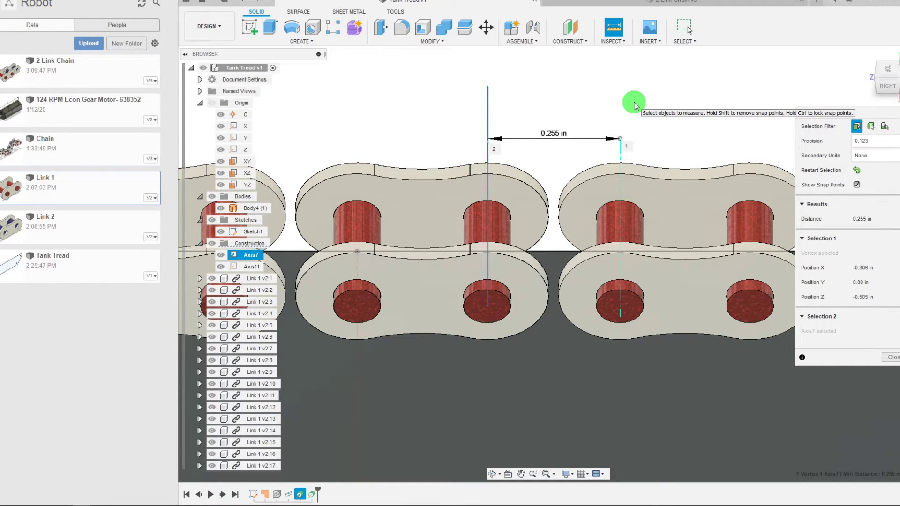
Step: Zoom and orbit around the tread to inspect the linked chain
scroll(569, 94, down, 10)
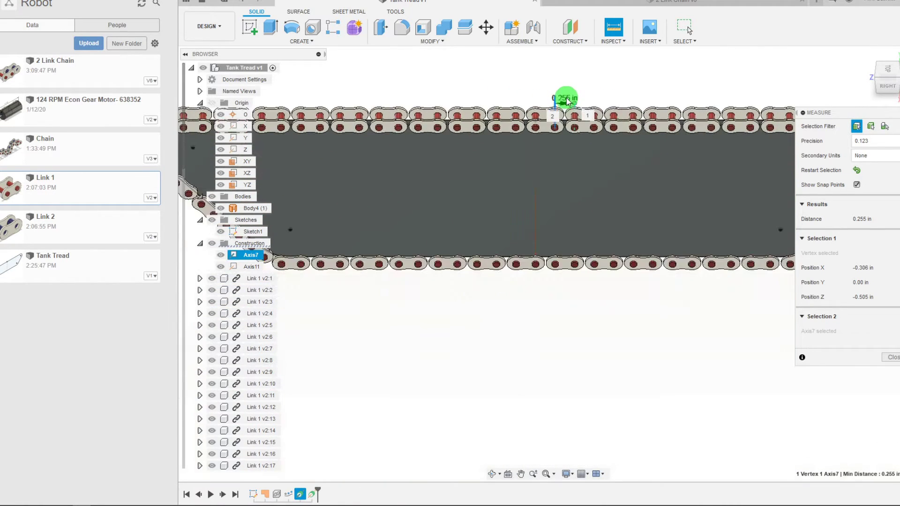
scroll(588, 66, up, 2)
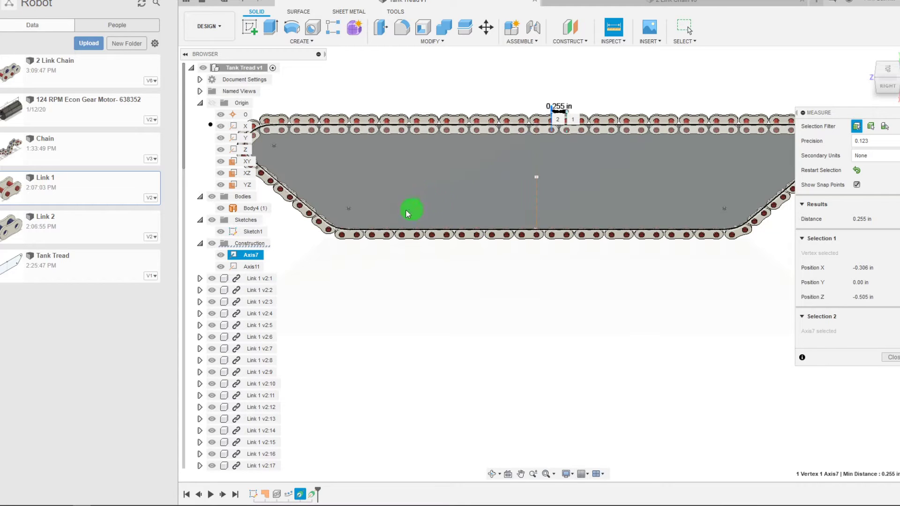
scroll(345, 217, up, 3)
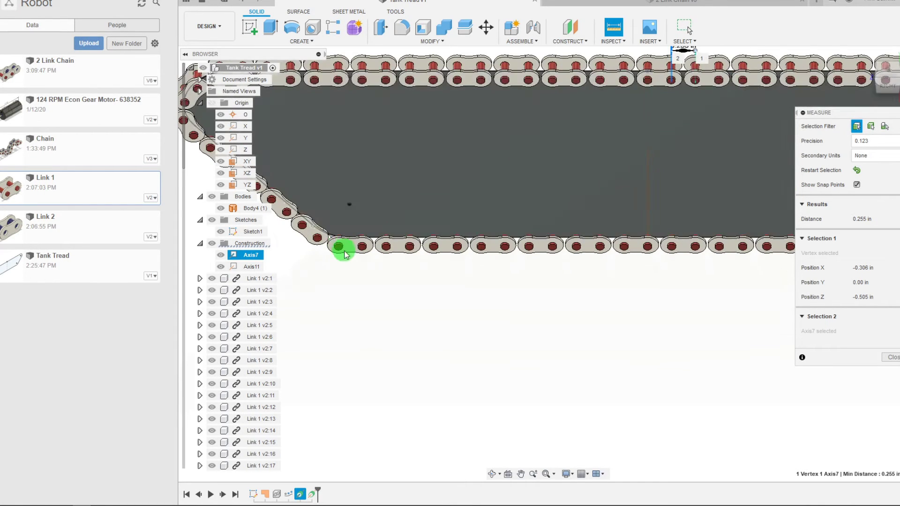
scroll(469, 216, down, 2)
scroll(566, 209, down, 1)
scroll(760, 227, up, 4)
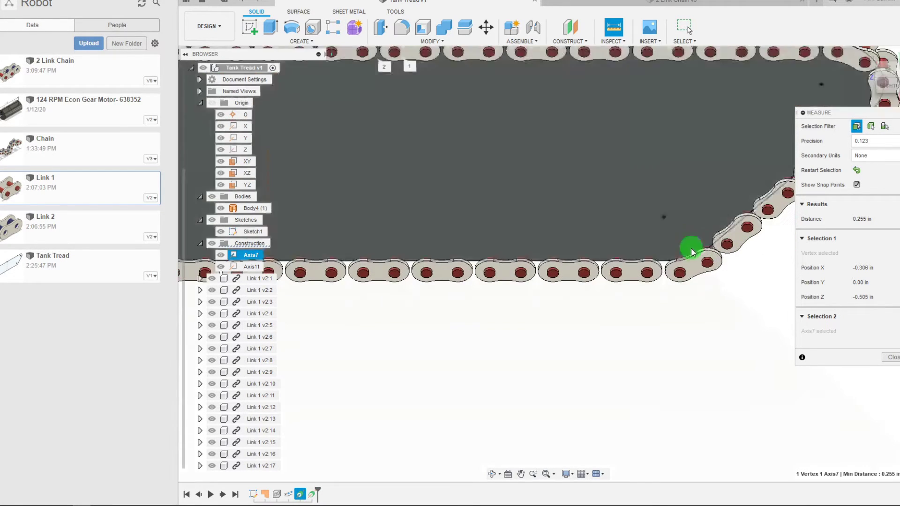
scroll(671, 265, down, 5)
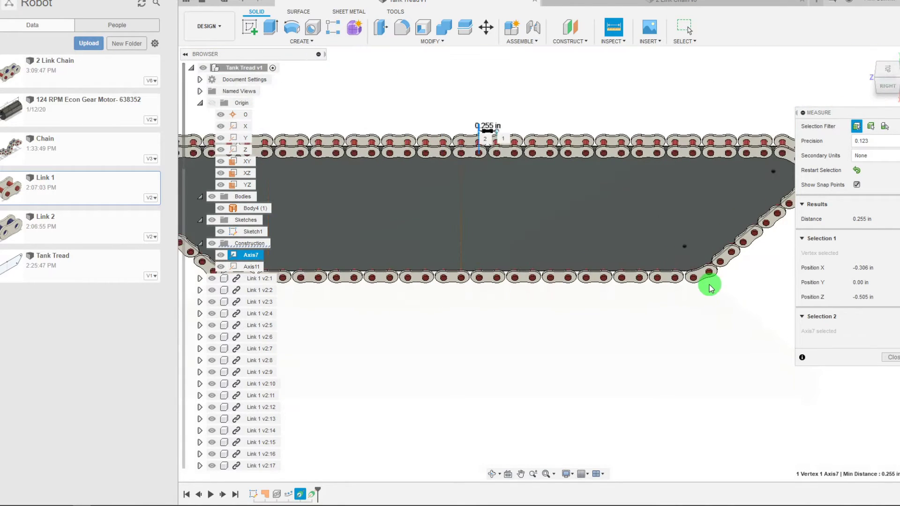
shift+middle_drag(707, 281, 536, 264)
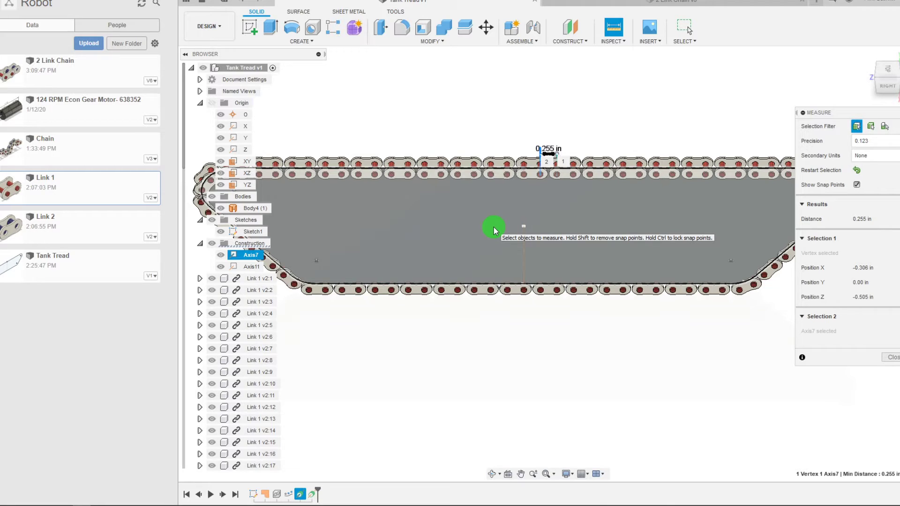
scroll(575, 164, up, 4)
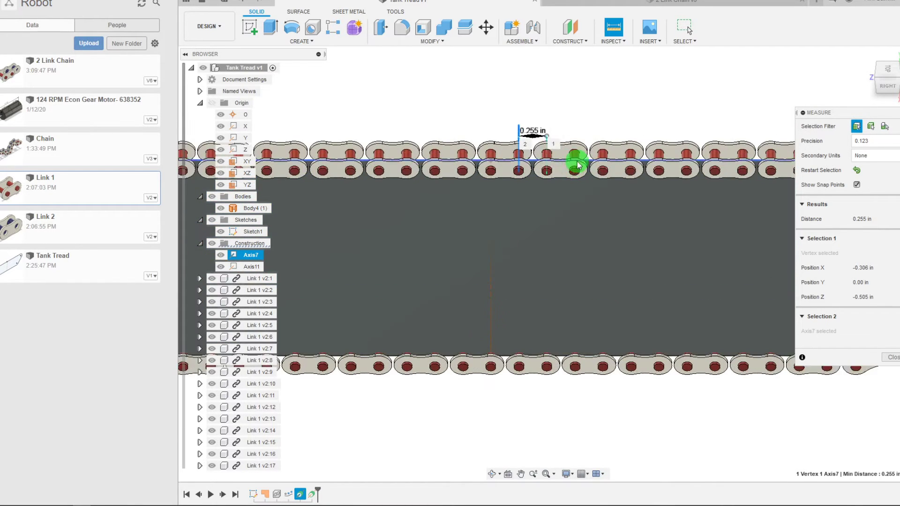
scroll(577, 164, up, 4)
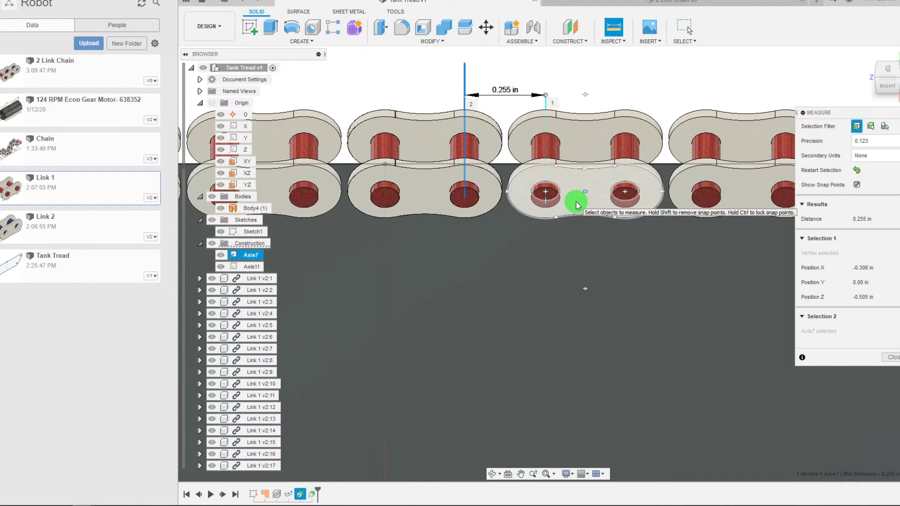
scroll(577, 205, down, 3)
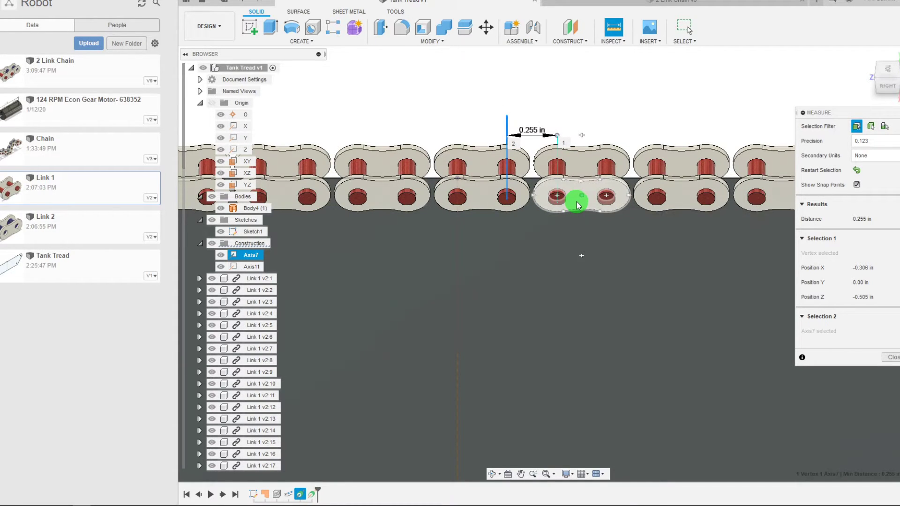
scroll(576, 202, up, 3)
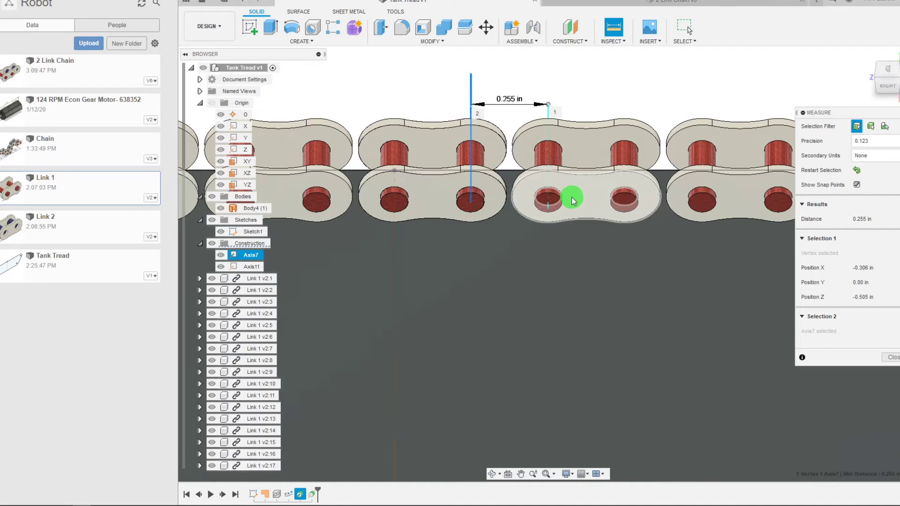
scroll(502, 159, down, 2)
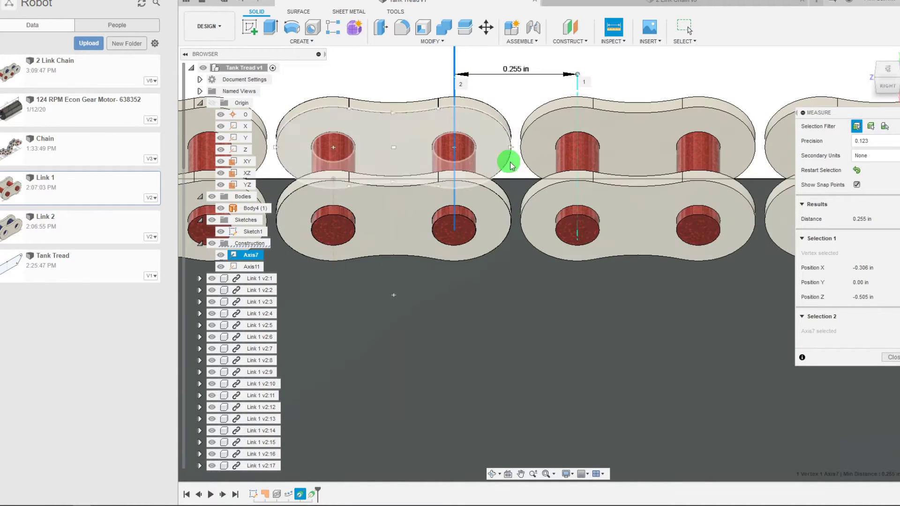
scroll(532, 117, up, 5)
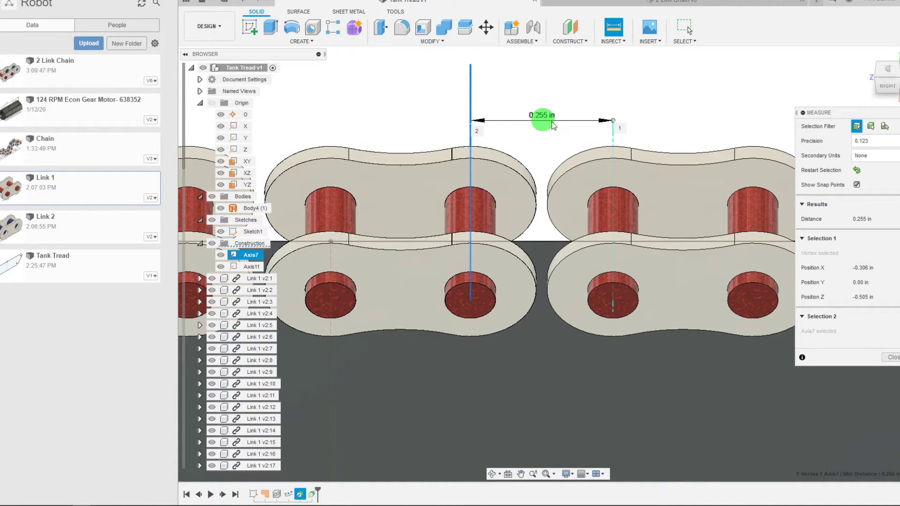
click(887, 357)
scroll(564, 224, down, 6)
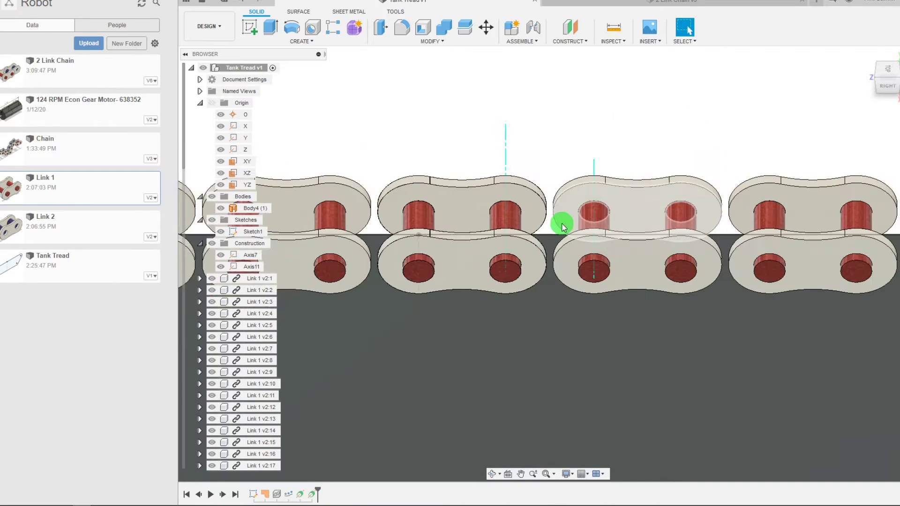
scroll(577, 192, down, 3)
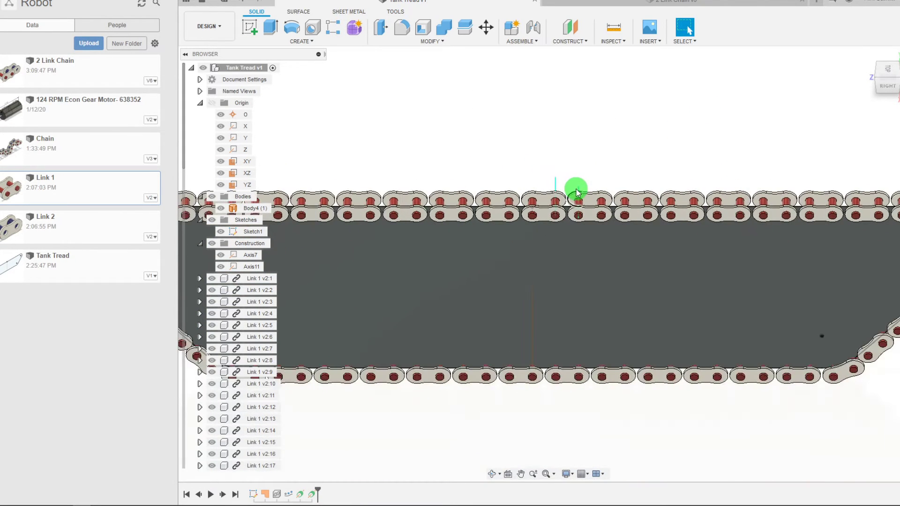
scroll(609, 174, down, 3)
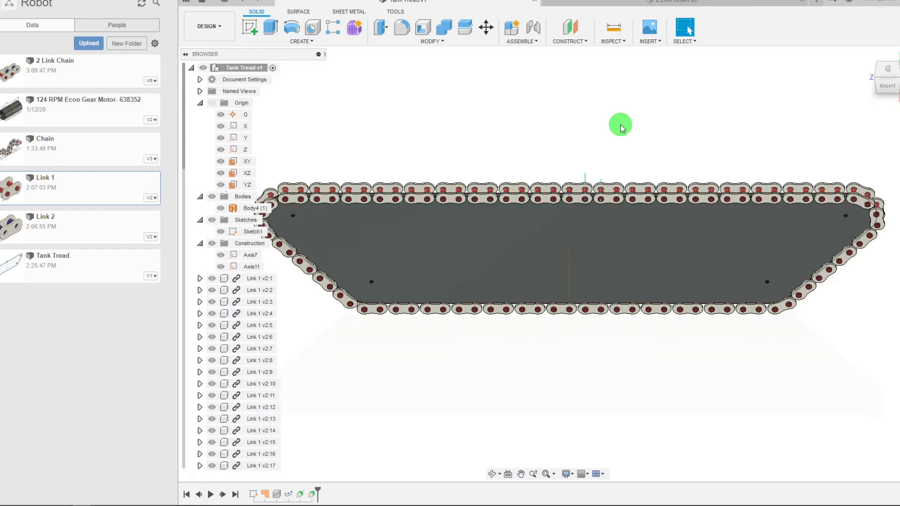
scroll(621, 131, up, 1)
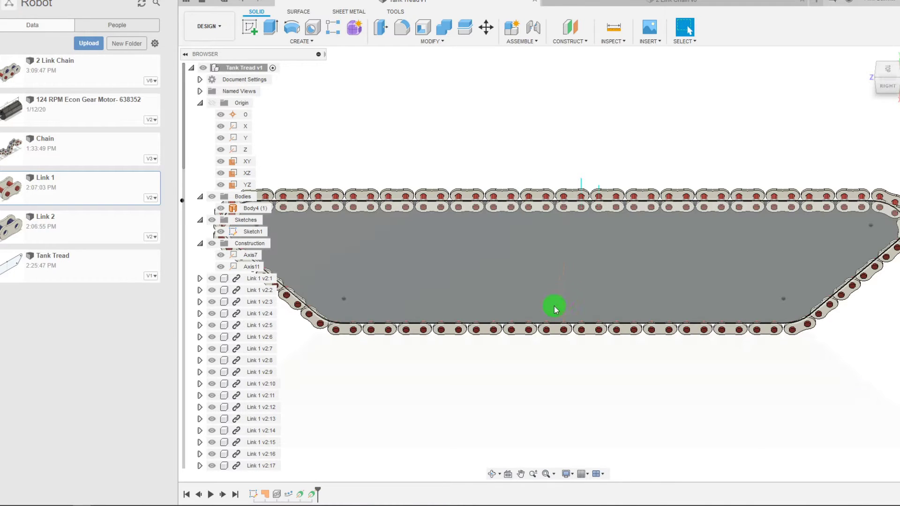
scroll(647, 268, down, 3)
scroll(598, 190, up, 3)
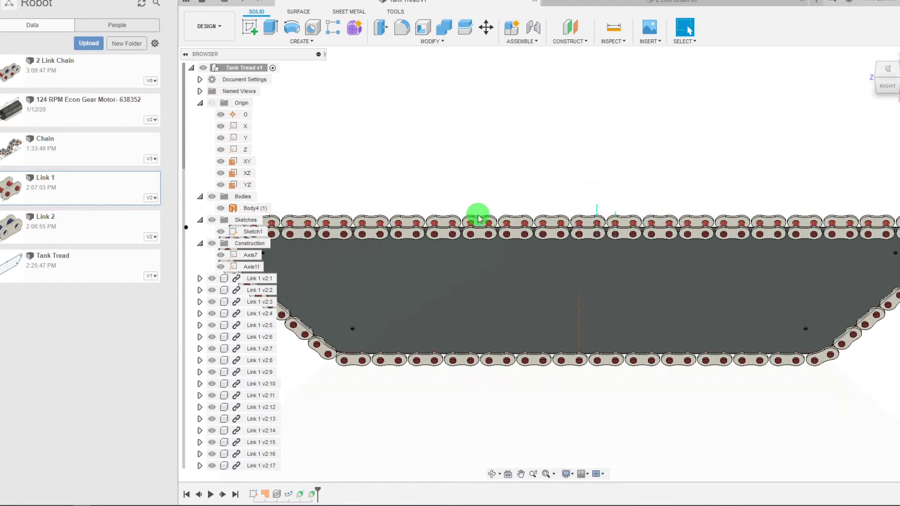
Step: Insert the Link 2 component above the tread and check it from top and side
scroll(478, 218, down, 3)
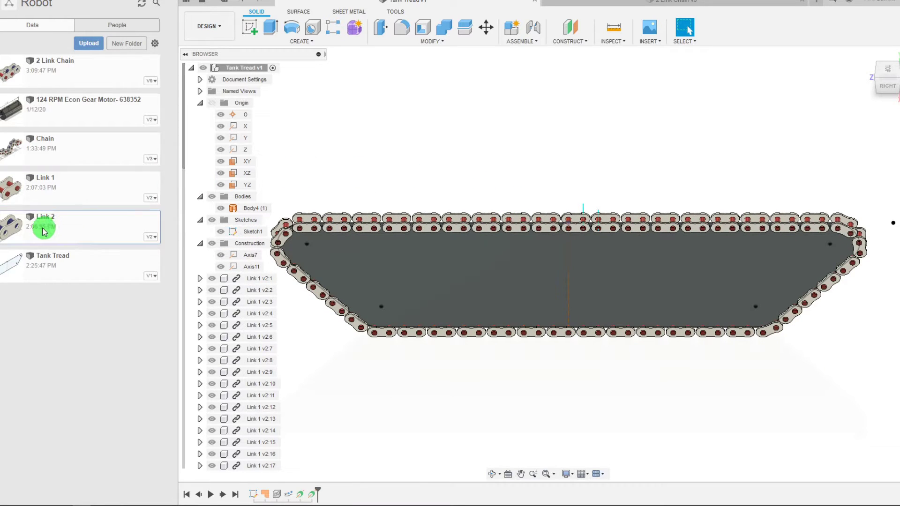
drag(43, 230, 567, 182)
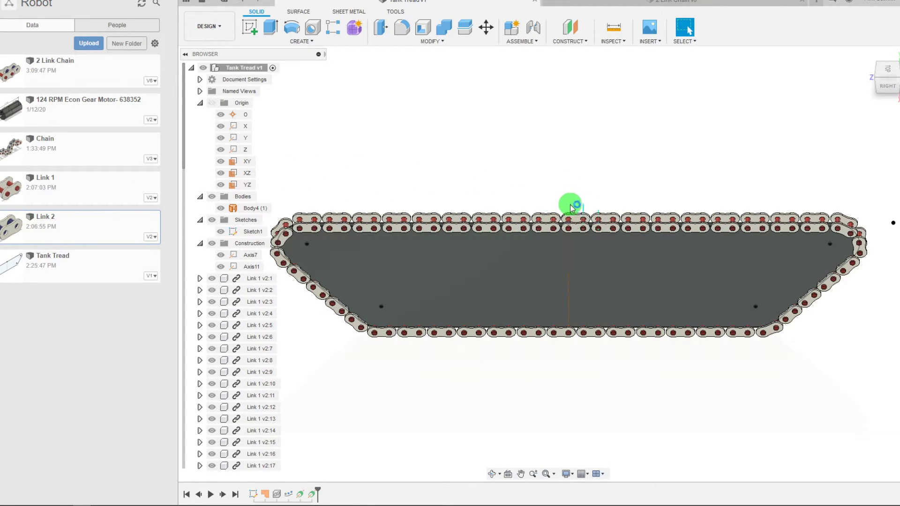
scroll(576, 200, up, 5)
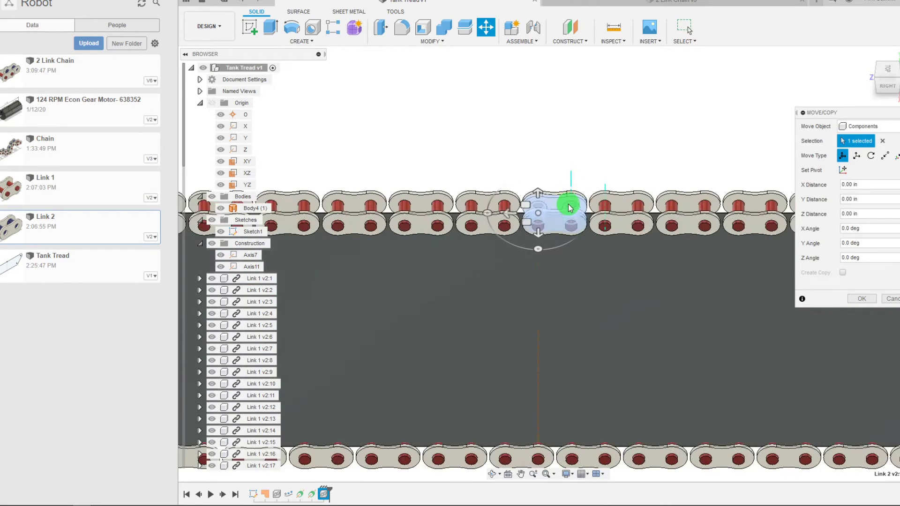
scroll(572, 151, up, 3)
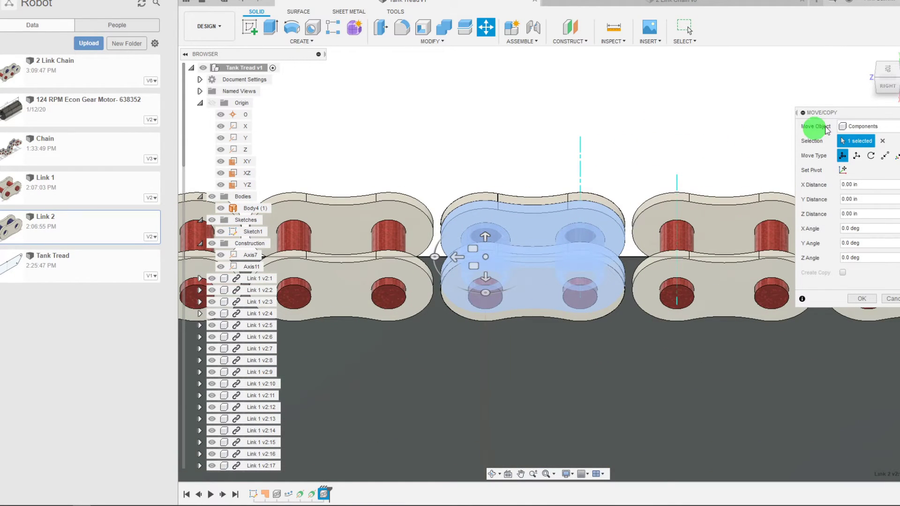
click(887, 71)
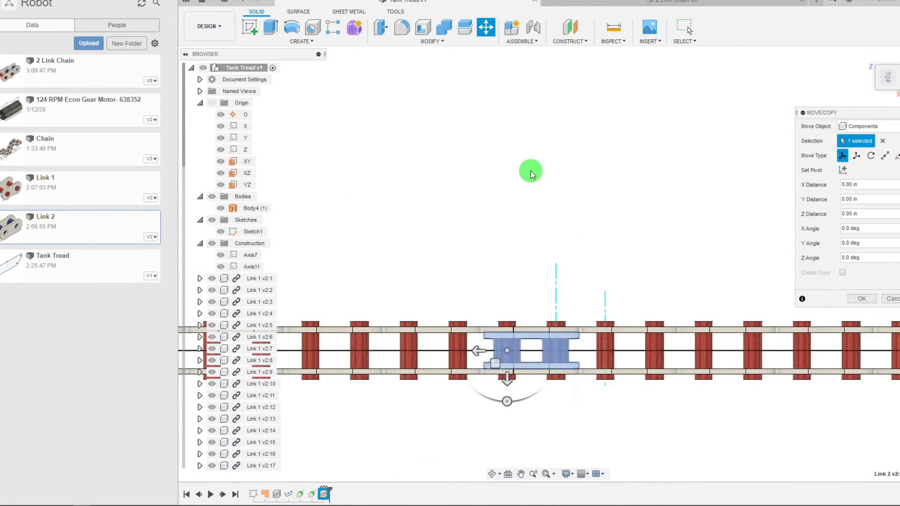
scroll(537, 341, up, 2)
scroll(541, 308, up, 3)
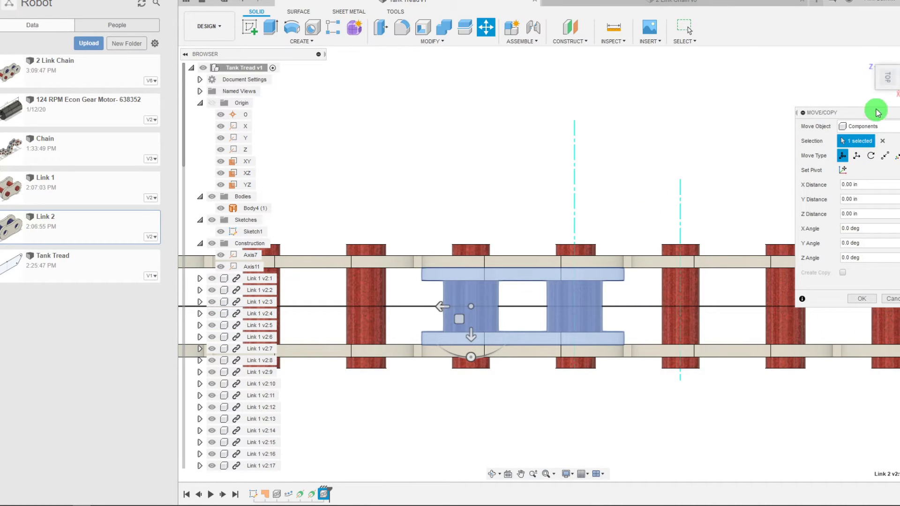
click(887, 89)
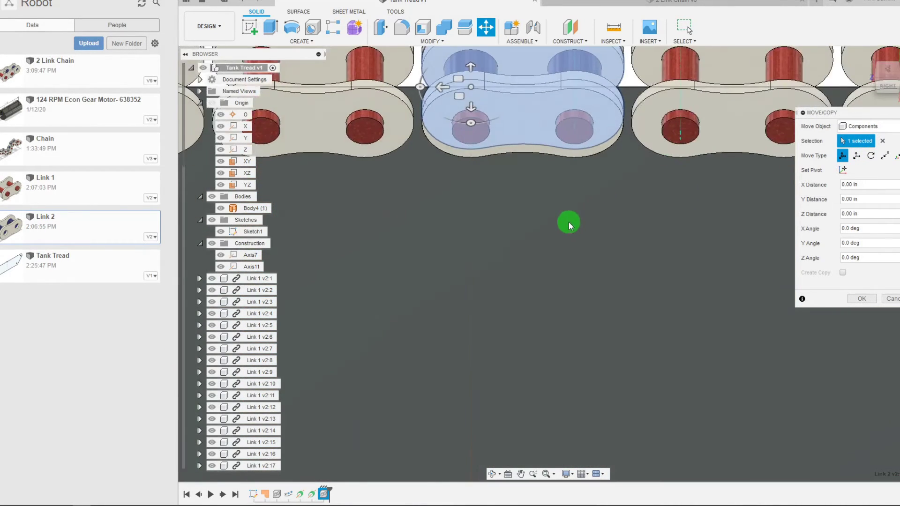
scroll(539, 164, down, 4)
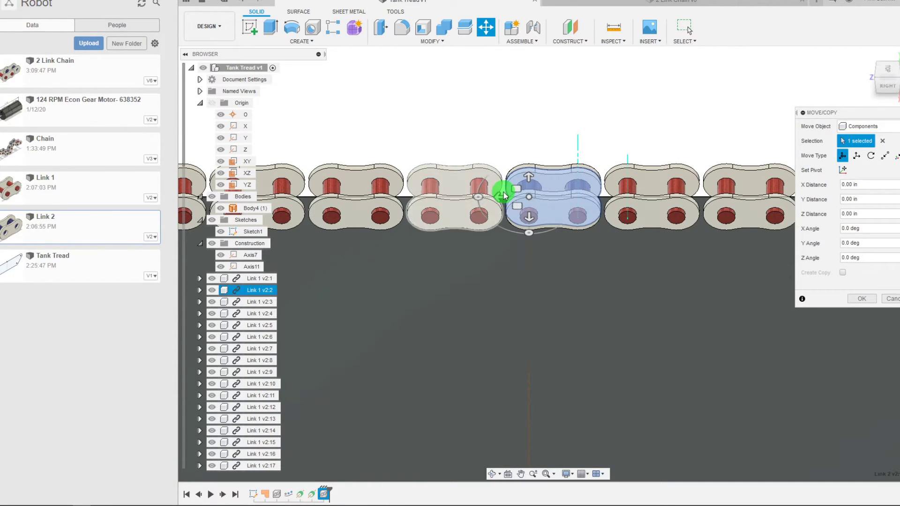
Step: Offset Link 2 by 0.25 in along Z beside the first chain
drag(501, 196, 456, 193)
scroll(629, 284, down, 2)
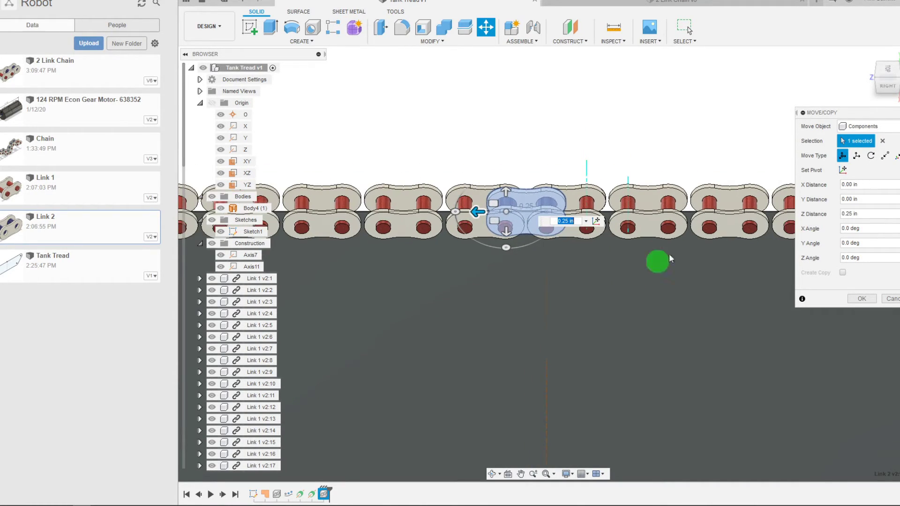
click(884, 75)
scroll(574, 273, up, 2)
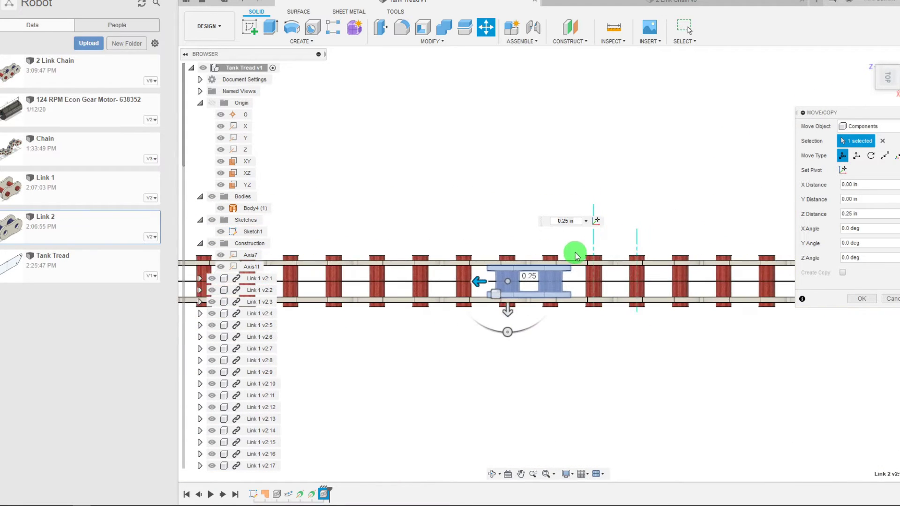
scroll(577, 251, down, 2)
click(886, 97)
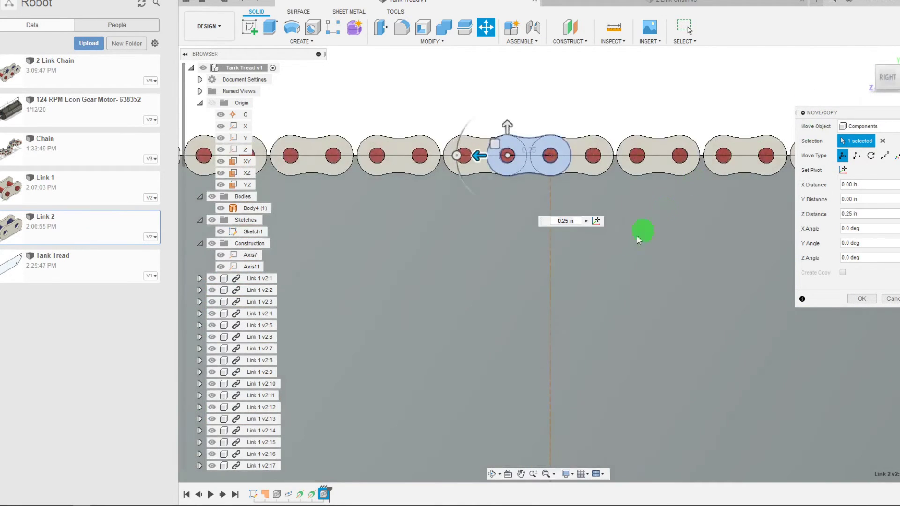
scroll(608, 237, down, 2)
scroll(596, 176, up, 2)
scroll(573, 182, up, 2)
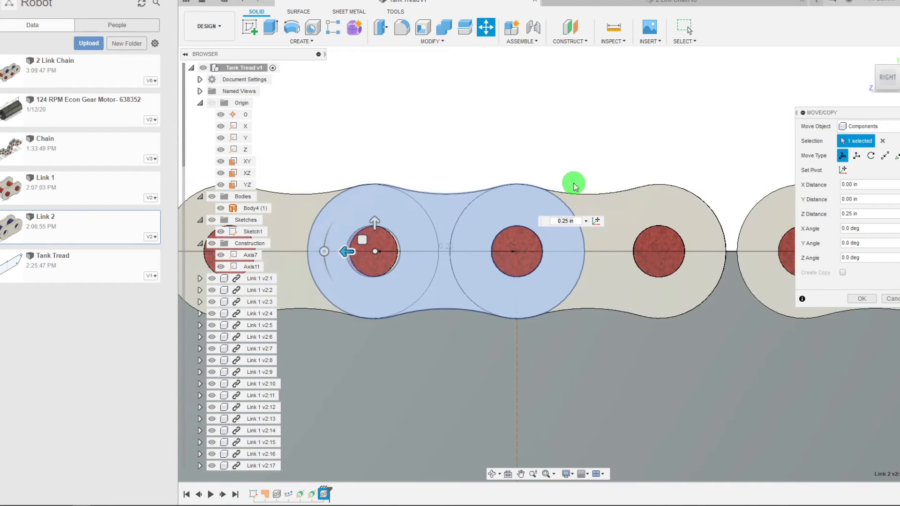
scroll(577, 185, down, 3)
scroll(577, 183, down, 3)
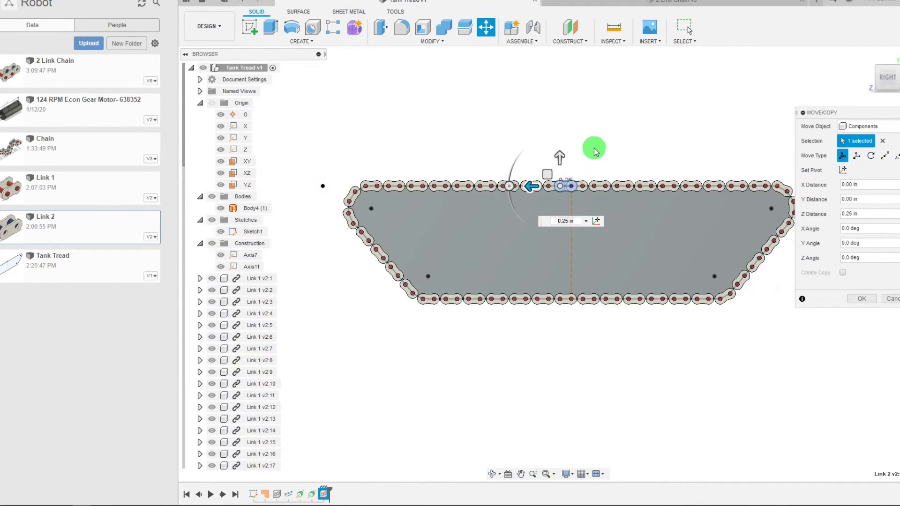
scroll(595, 145, up, 1)
click(859, 298)
right_click(289, 495)
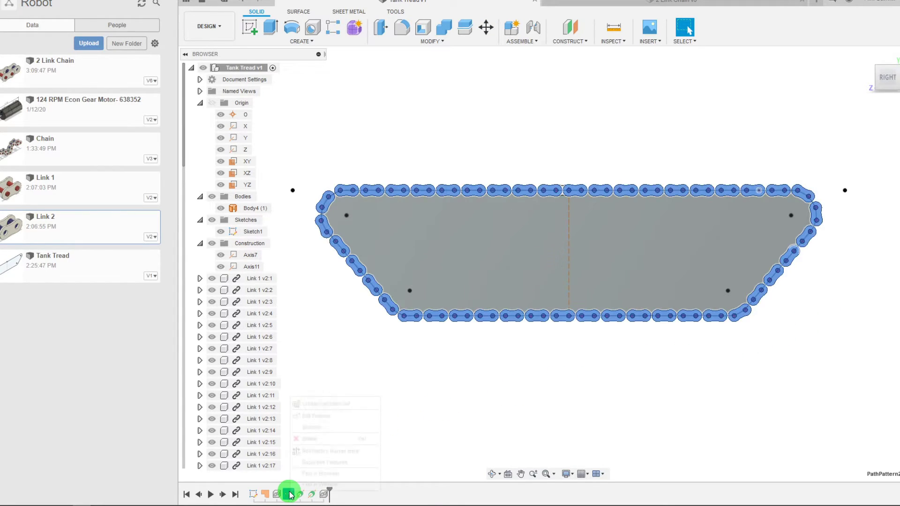
click(317, 416)
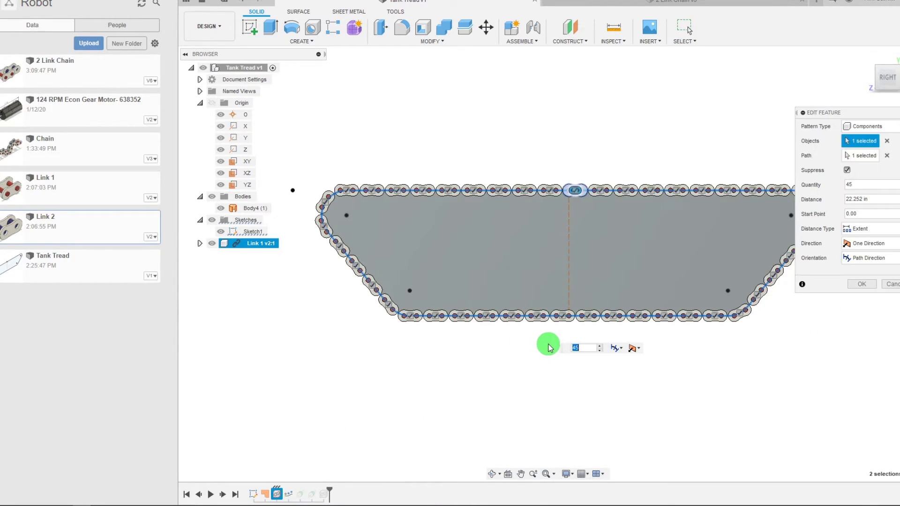
click(862, 284)
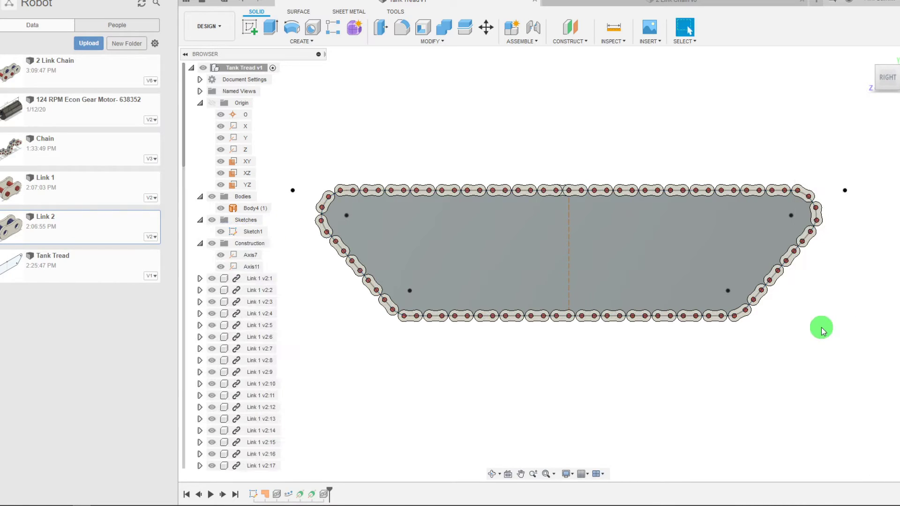
scroll(581, 221, up, 2)
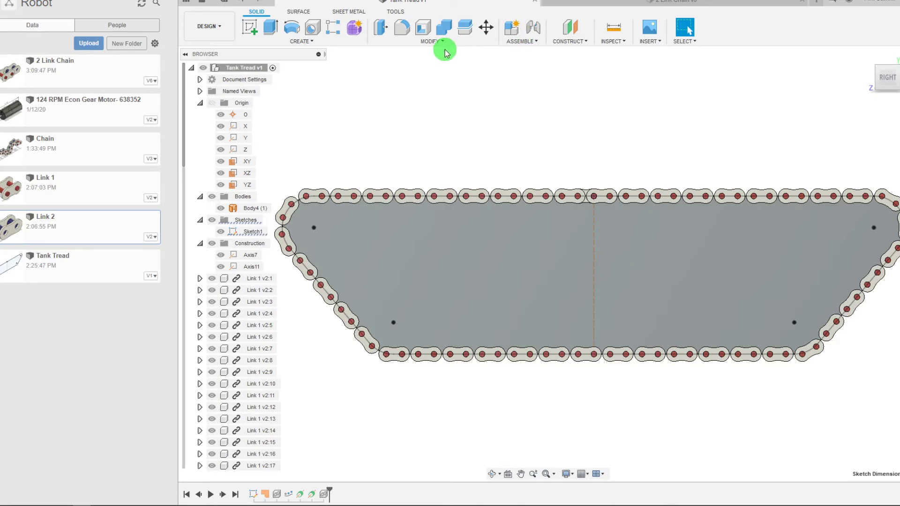
Step: Start a Pattern on Path with the Link 2 component as the object to pattern
click(336, 42)
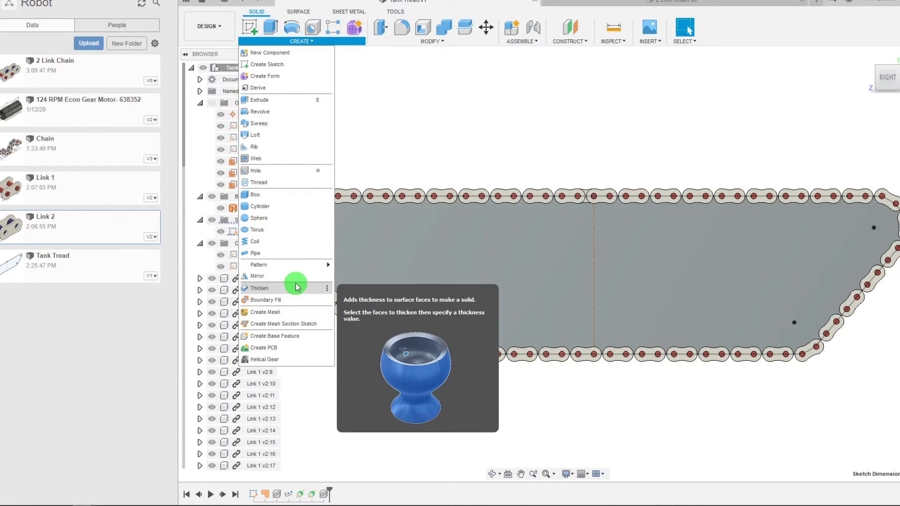
mouse_move(295, 264)
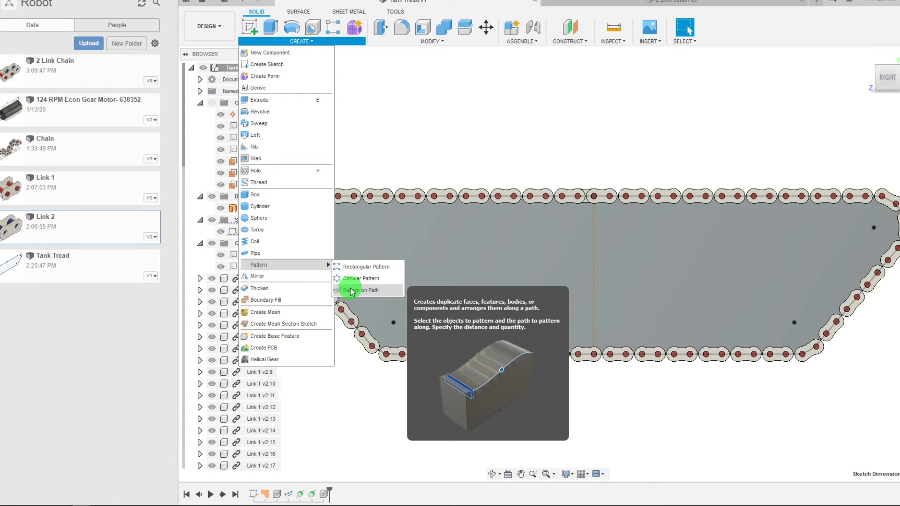
click(351, 291)
click(892, 71)
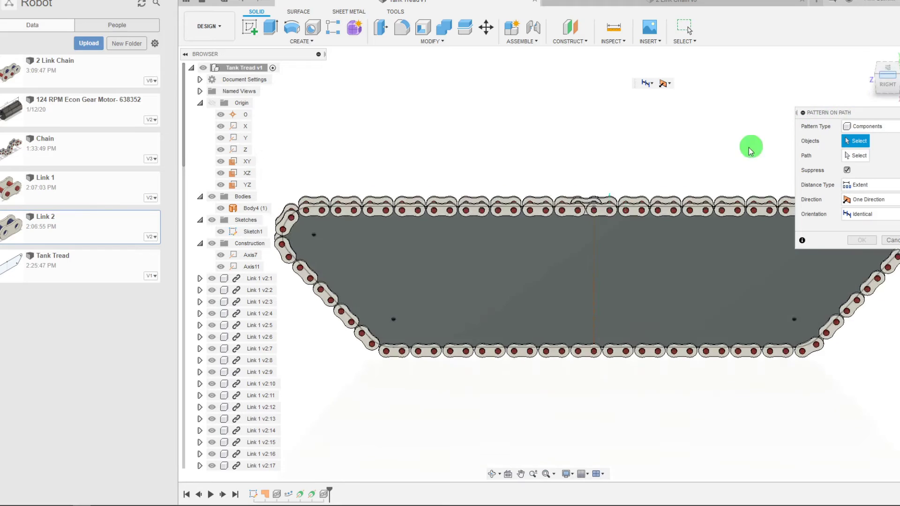
scroll(633, 209, up, 6)
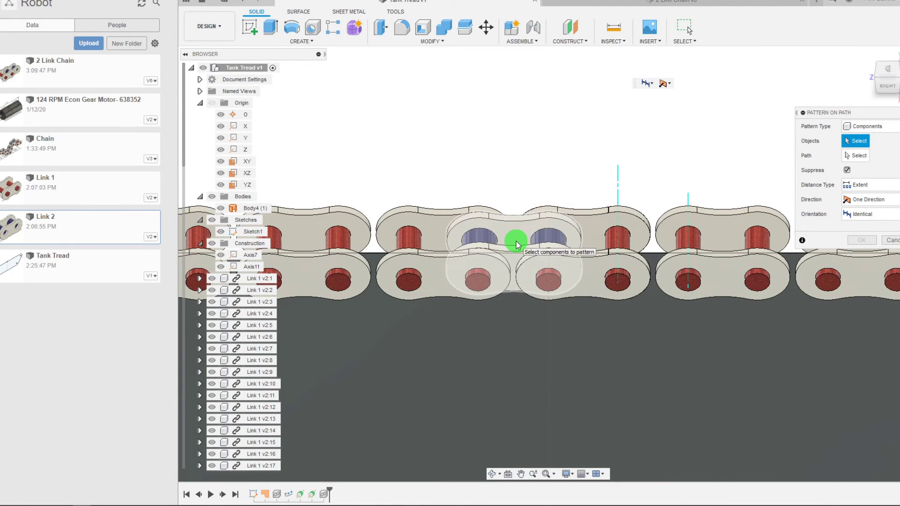
click(516, 244)
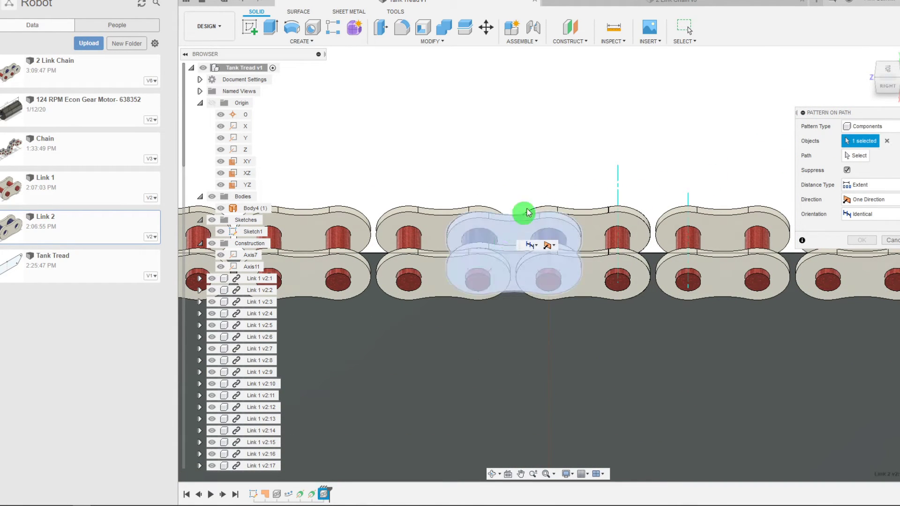
Step: Use the tread outline as the path, previewing three copies spaced 0.296 in apart
scroll(542, 156, down, 3)
scroll(542, 156, down, 3)
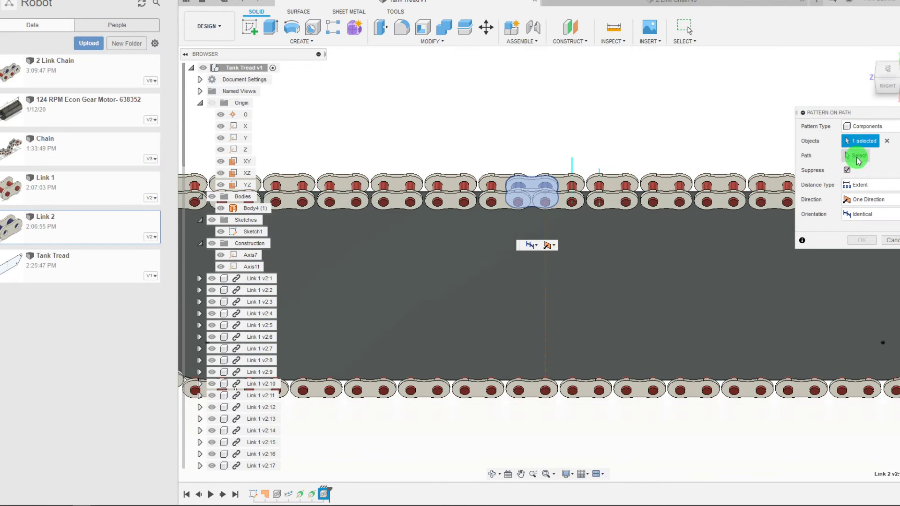
click(856, 155)
scroll(475, 210, up, 3)
click(488, 181)
scroll(629, 221, down, 4)
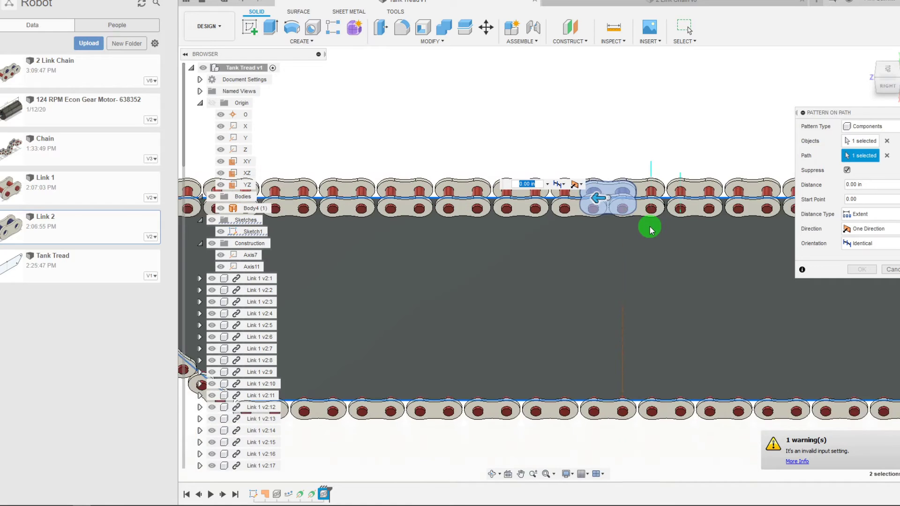
scroll(593, 222, up, 3)
drag(590, 225, 322, 243)
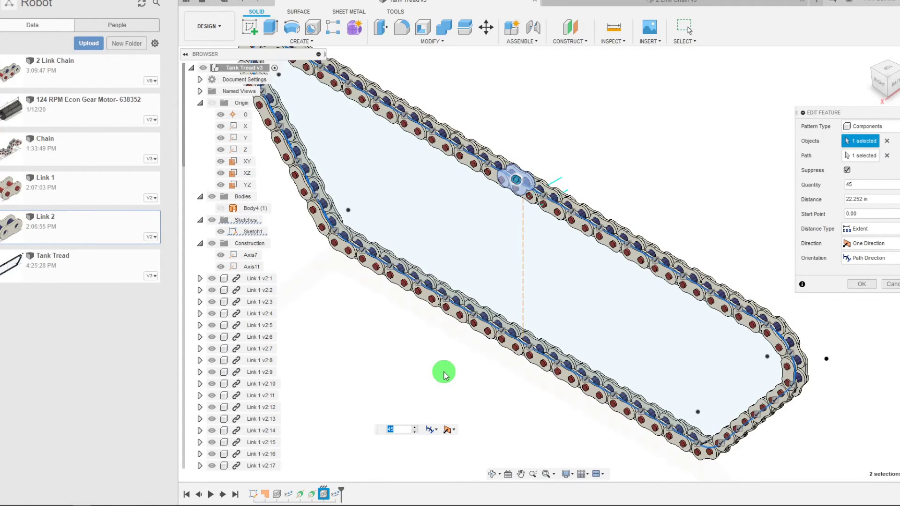
Step: Pattern 45 Link 2 copies over 22.252 in, oriented along the path direction
click(858, 198)
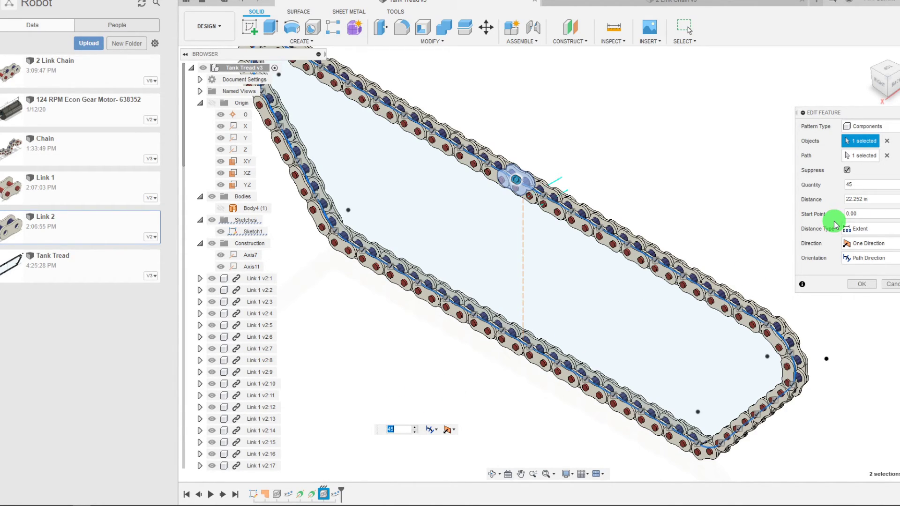
click(878, 86)
drag(879, 73, 406, 322)
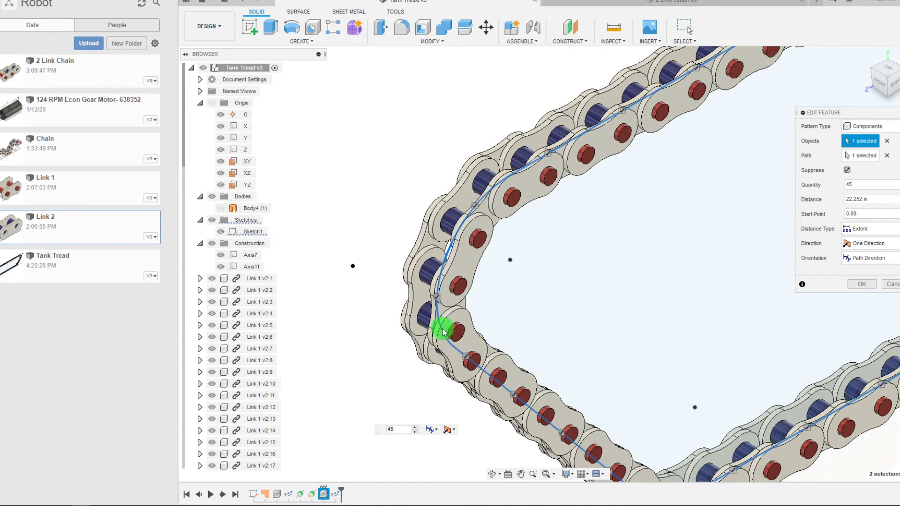
scroll(453, 323, up, 5)
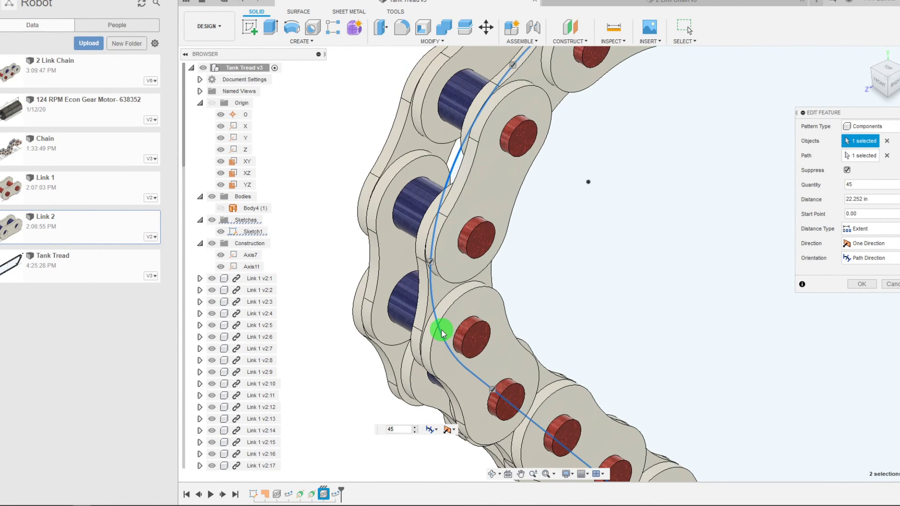
scroll(441, 332, down, 3)
scroll(474, 343, up, 2)
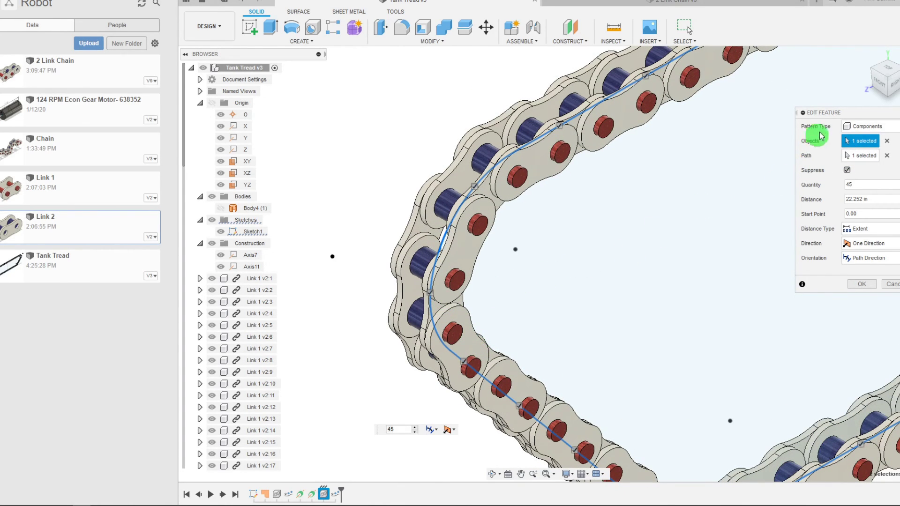
Step: Orbit and fit the view to check Link 2 interleaves with Link 1 around the tread
click(872, 70)
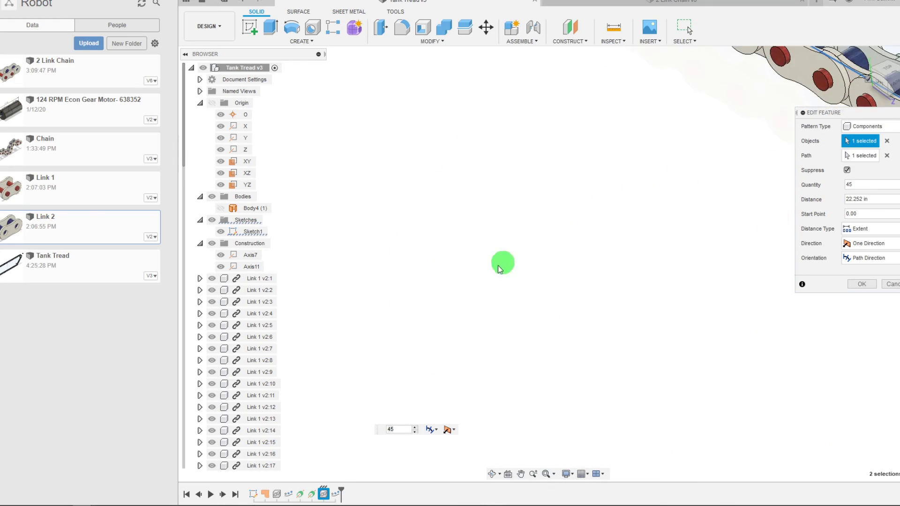
scroll(685, 243, up, 8)
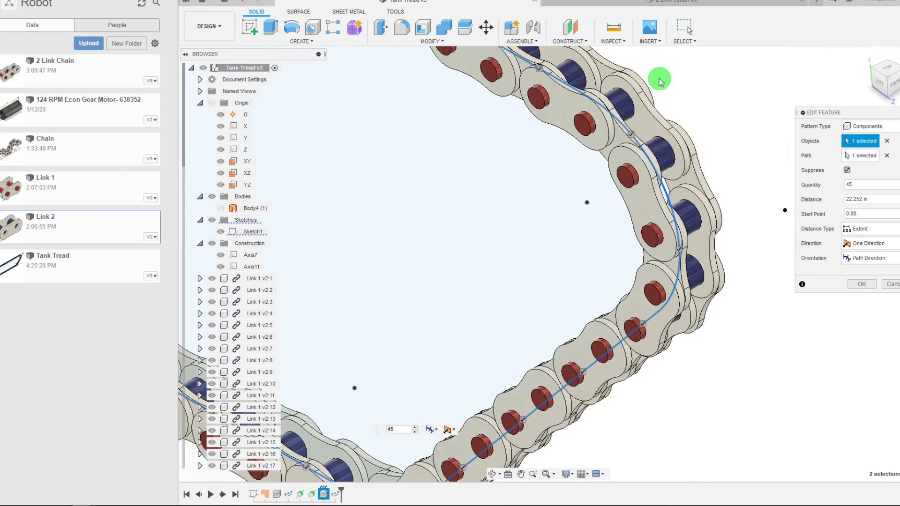
scroll(739, 217, down, 8)
shift+middle_drag(718, 225, 762, 110)
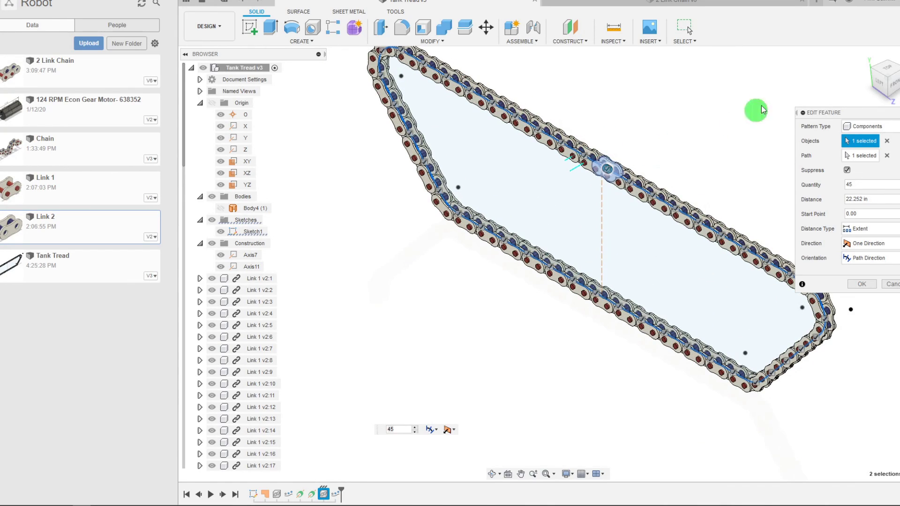
click(880, 75)
scroll(532, 188, up, 3)
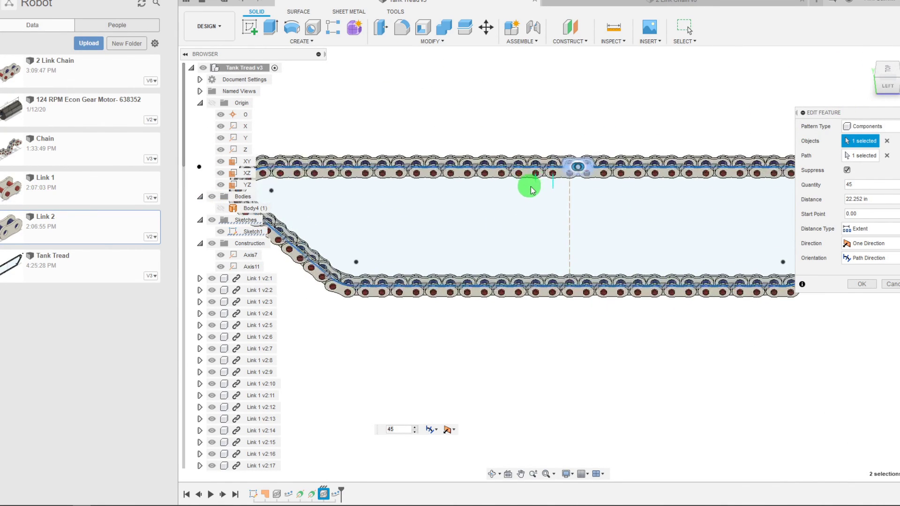
click(891, 91)
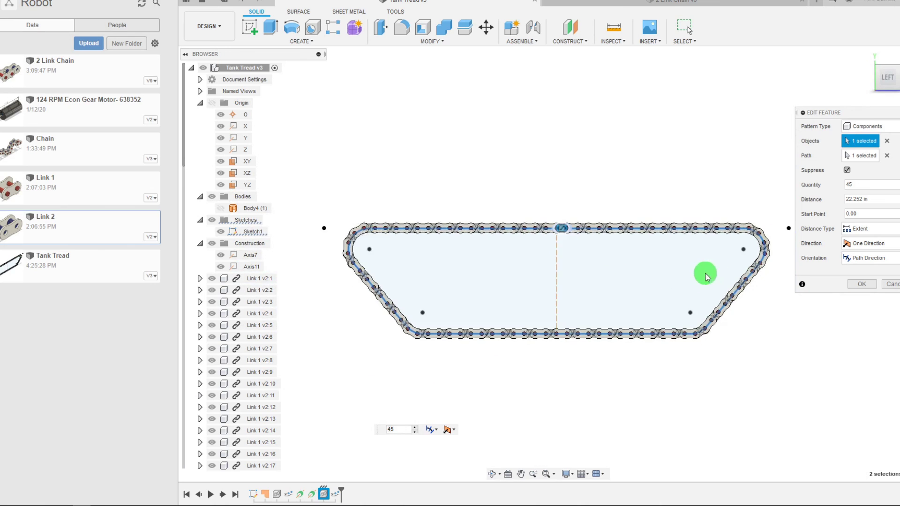
scroll(792, 261, up, 5)
scroll(769, 274, down, 3)
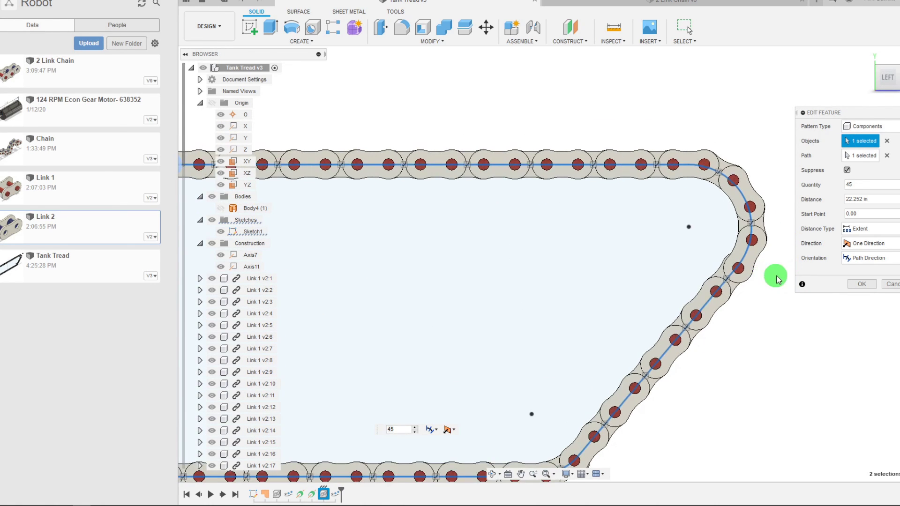
scroll(777, 280, down, 5)
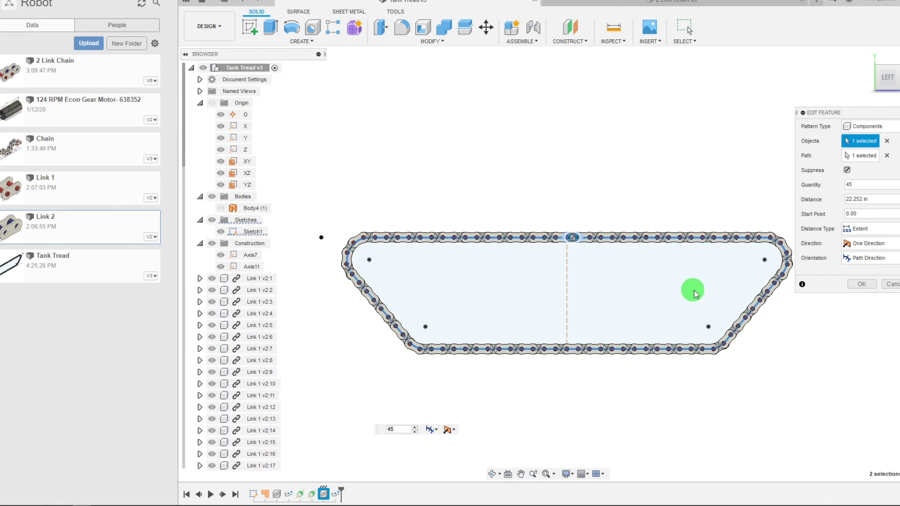
scroll(796, 301, up, 3)
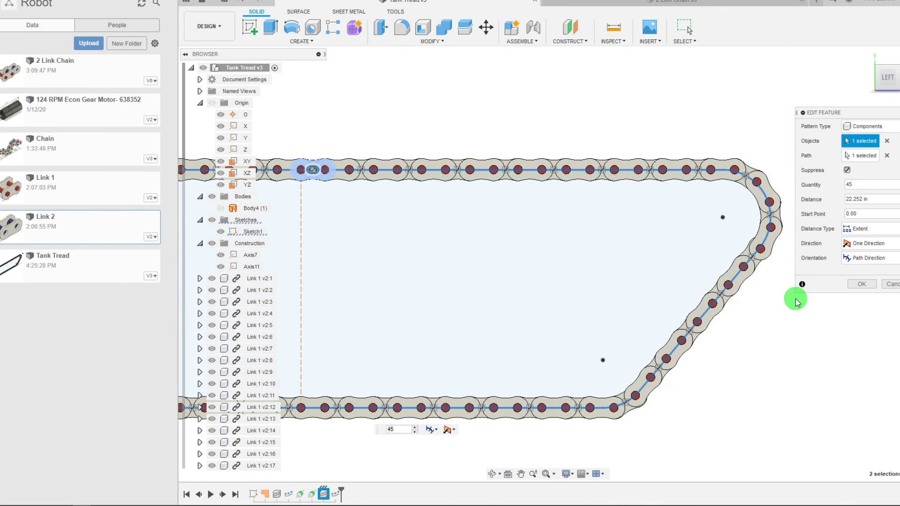